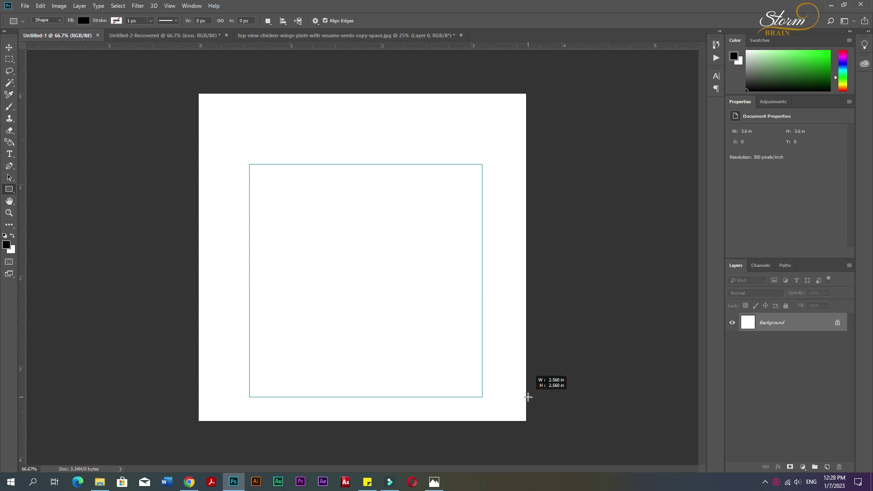
# Step: Rotate the black square about 32°, move it toward the canvas's lower-left corner and widen it beyond both sides of the canvas
pyautogui.press('v')
pyautogui.hotkey('ctrl', 't')
pyautogui.moveTo(516, 163); pyautogui.dragTo(548, 258)
pyautogui.moveTo(322, 267); pyautogui.dragTo(237, 329)
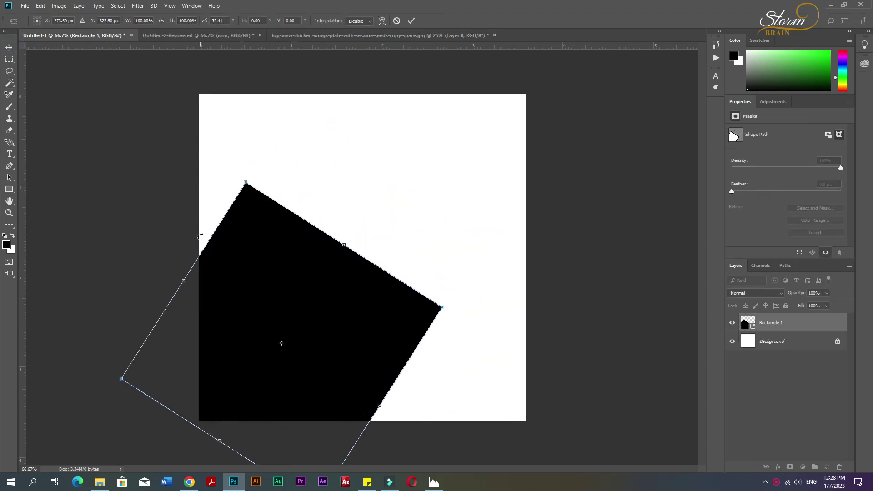
pyautogui.moveTo(204, 238); pyautogui.dragTo(127, 189)
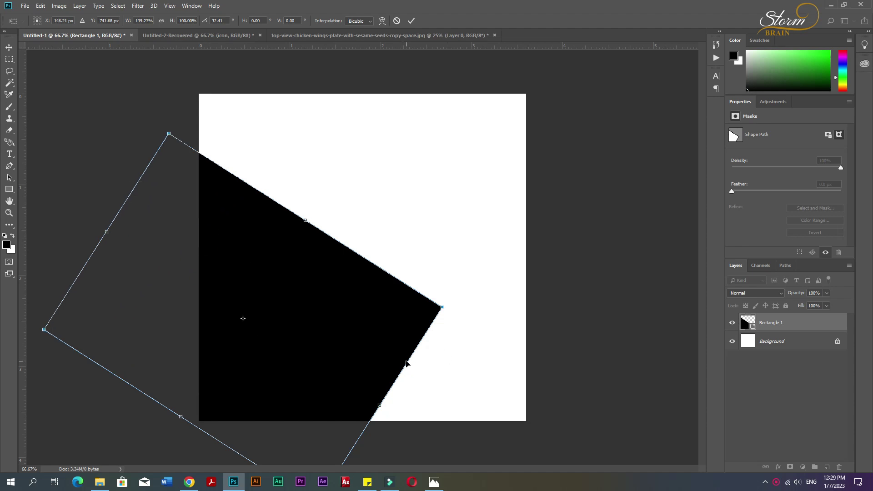
pyautogui.moveTo(408, 363); pyautogui.dragTo(557, 401)
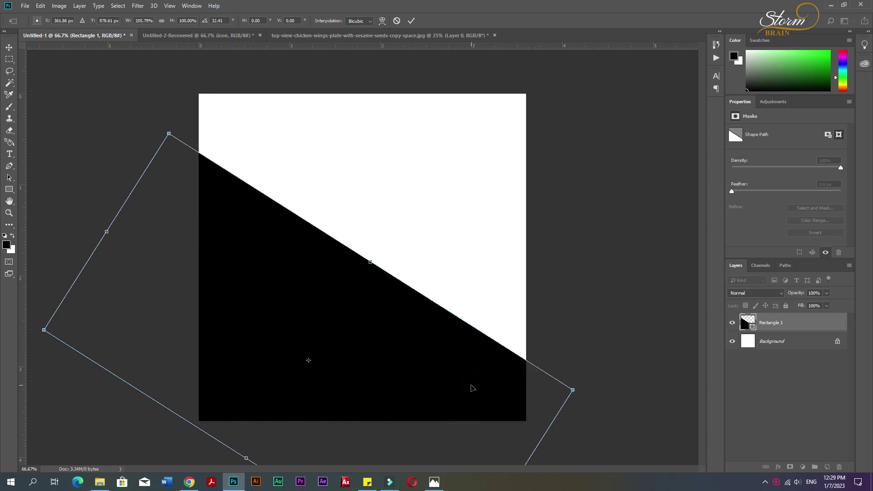
# Step: Adjust the black shape's rotation to about 37° and shift it slightly down so its upper edge crosses the canvas diagonally
pyautogui.moveTo(556, 345); pyautogui.dragTo(569, 356)
pyautogui.moveTo(269, 347); pyautogui.dragTo(270, 366)
pyautogui.moveTo(585, 347); pyautogui.dragTo(580, 335)
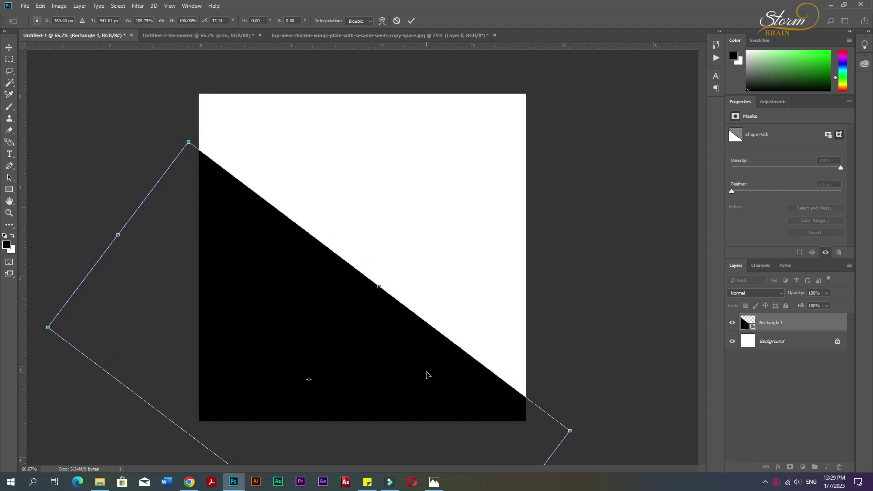
pyautogui.press('Return')
pyautogui.click(581, 308)
pyautogui.click(363, 377)
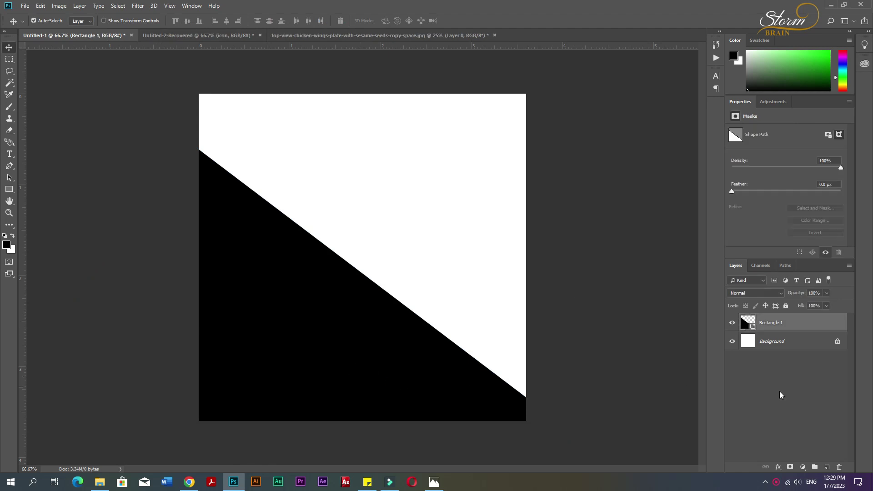
# Step: Change the diagonal shape's fill colour to yellow ffd822
pyautogui.doubleClick(750, 328)
pyautogui.moveTo(602, 300); pyautogui.dragTo(602, 293)
pyautogui.moveTo(559, 238)
pyautogui.mouseDown()
pyautogui.moveTo(630, 190)
pyautogui.moveTo(576, 215)
pyautogui.moveTo(565, 237)
pyautogui.moveTo(573, 227)
pyautogui.moveTo(548, 192)
pyautogui.moveTo(576, 191)
pyautogui.mouseUp()
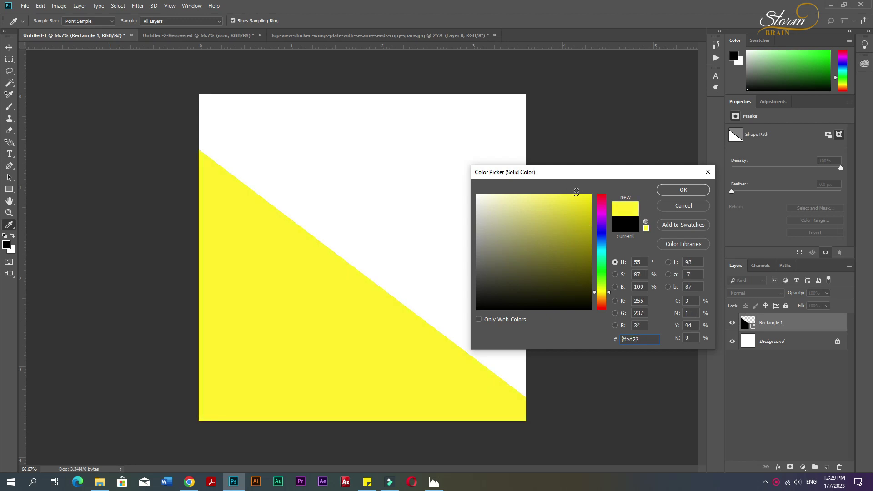
pyautogui.moveTo(604, 293); pyautogui.dragTo(603, 295)
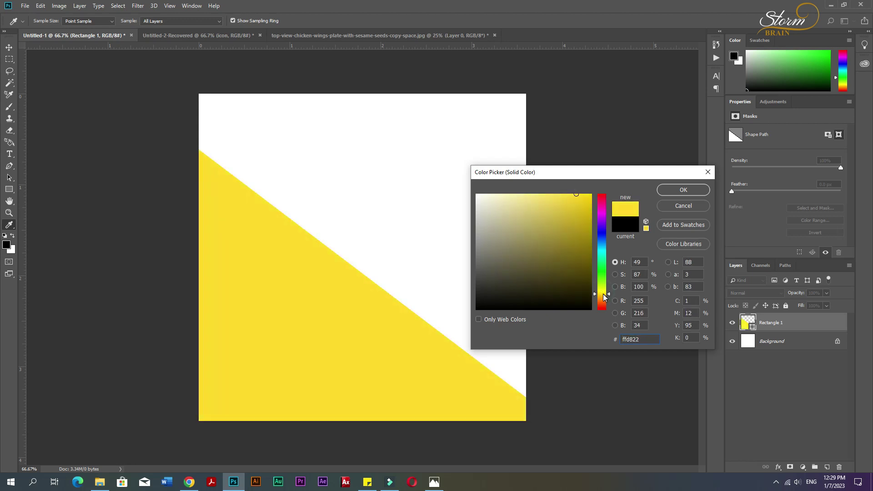
pyautogui.click(683, 191)
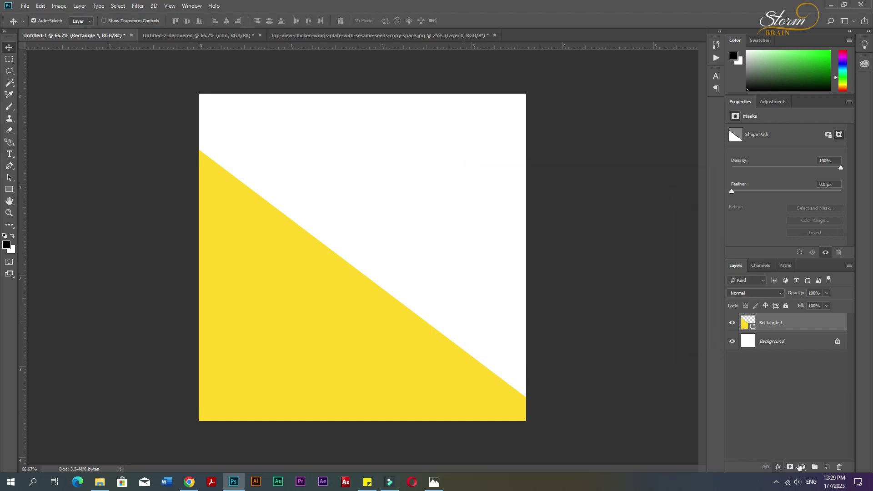
# Step: Unlock the background layer and fill it with the yellow sampled from the diagonal shape
pyautogui.click(836, 348)
pyautogui.click(836, 348)
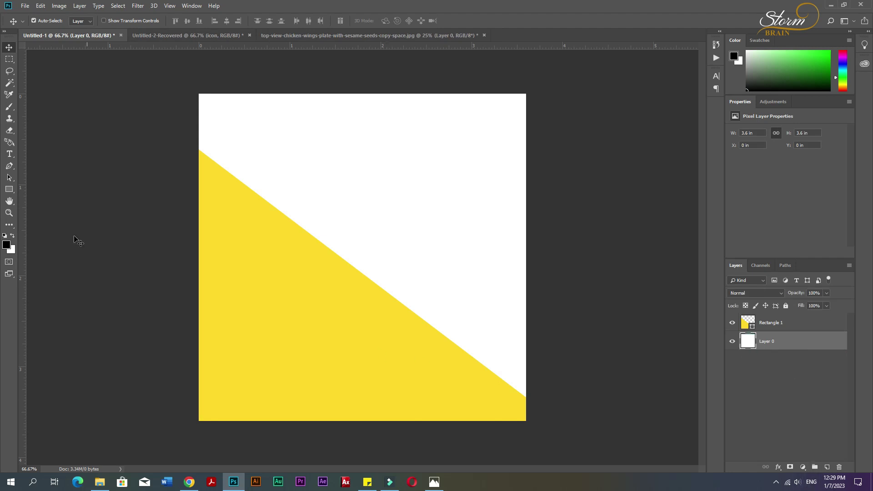
pyautogui.click(7, 245)
pyautogui.click(246, 253)
pyautogui.click(691, 190)
pyautogui.click(462, 194)
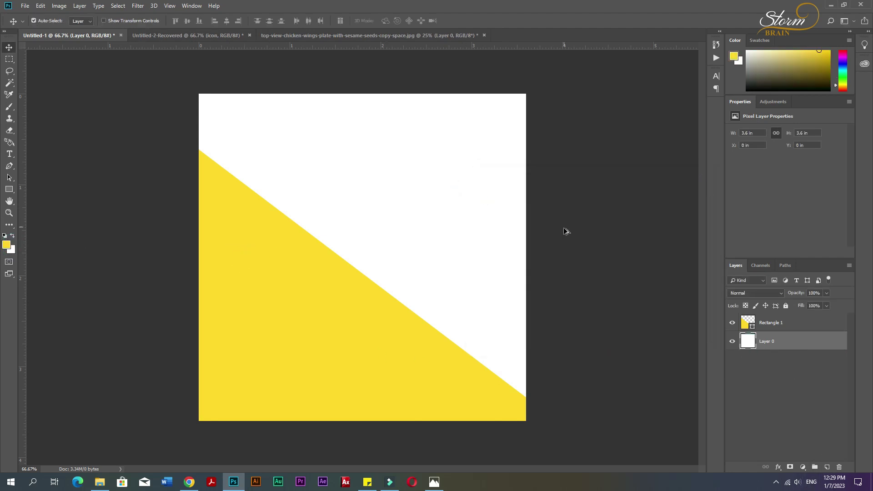
pyautogui.hotkey('alt', 'BackSpace')
# Step: Change the diagonal shape's fill colour to white
pyautogui.doubleClick(748, 322)
pyautogui.click(478, 190)
pyautogui.click(675, 188)
pyautogui.click(778, 467)
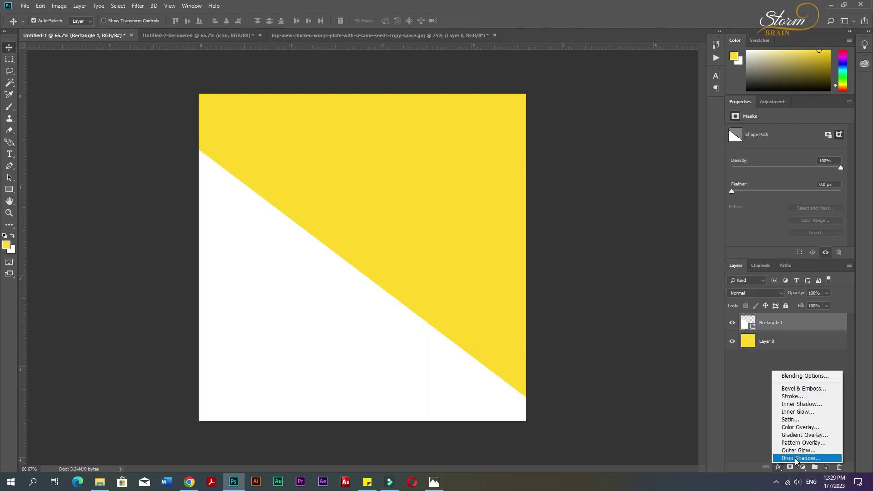
pyautogui.click(609, 377)
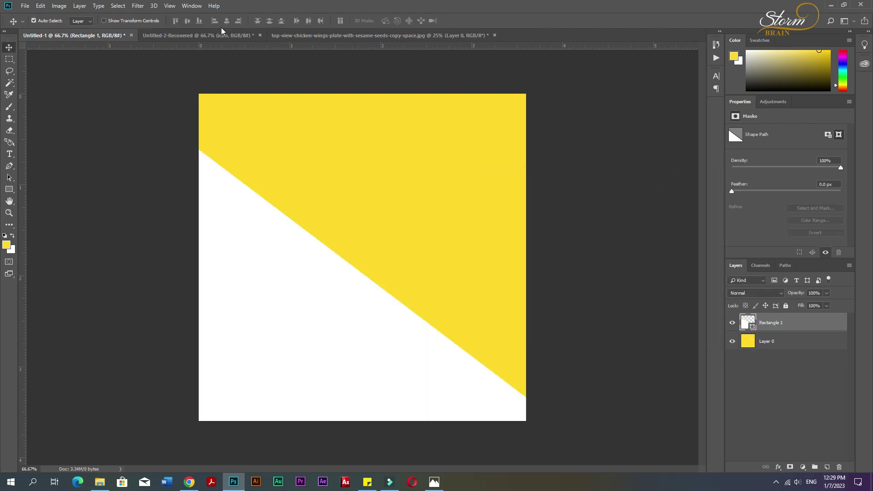
# Step: Draw a 672 px circle over the diagonal edge and change its fill to white
pyautogui.click(9, 190)
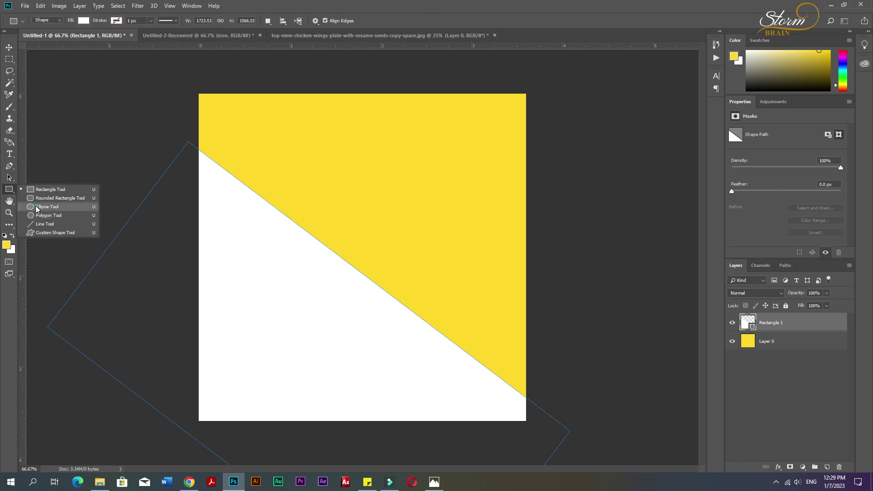
pyautogui.click(45, 207)
pyautogui.moveTo(291, 204)
pyautogui.mouseDown()
pyautogui.moveTo(503, 390)
pyautogui.moveTo(495, 409)
pyautogui.mouseUp()
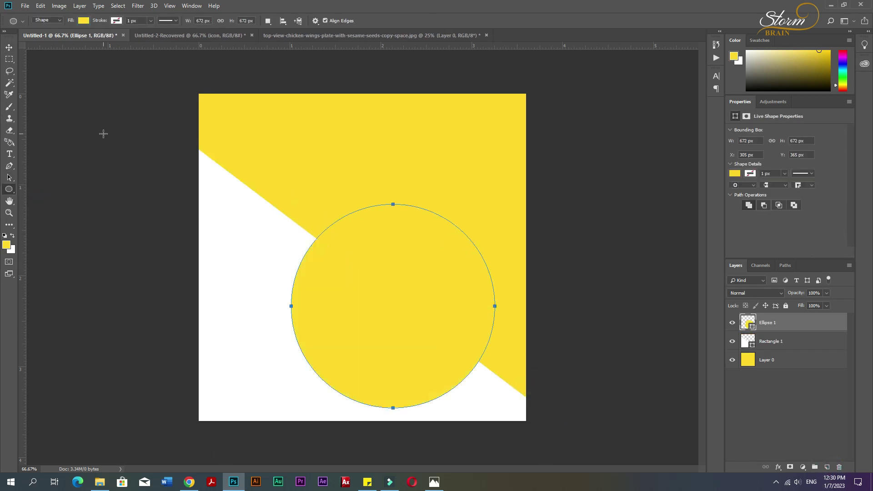
pyautogui.doubleClick(750, 325)
pyautogui.moveTo(508, 235); pyautogui.dragTo(474, 191)
pyautogui.click(706, 190)
# Step: Place the circle's layer beneath the diagonal shape and center the circle on the canvas
pyautogui.moveTo(781, 330); pyautogui.dragTo(773, 356)
pyautogui.press('Return')
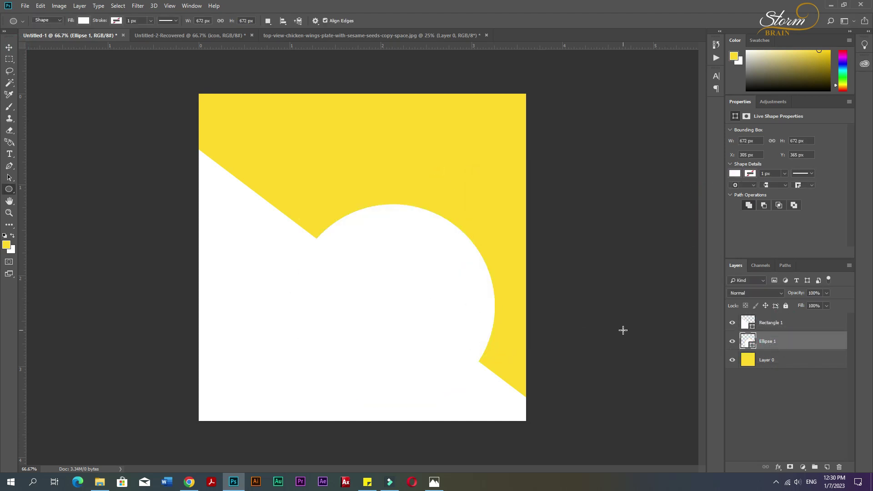
pyautogui.press('v')
pyautogui.moveTo(423, 253); pyautogui.dragTo(390, 202)
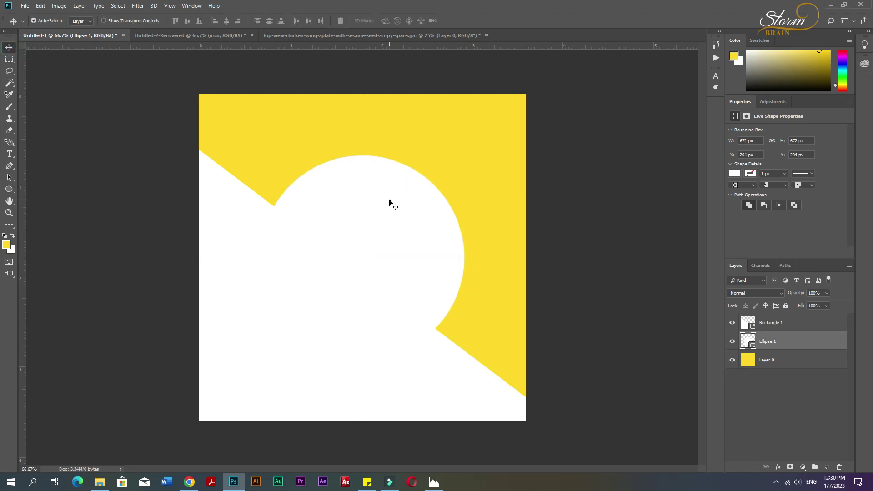
pyautogui.click(646, 367)
# Step: Duplicate the white circle and give the copy no fill and a thicker, dashed white stroke
pyautogui.click(370, 242)
pyautogui.click(11, 198)
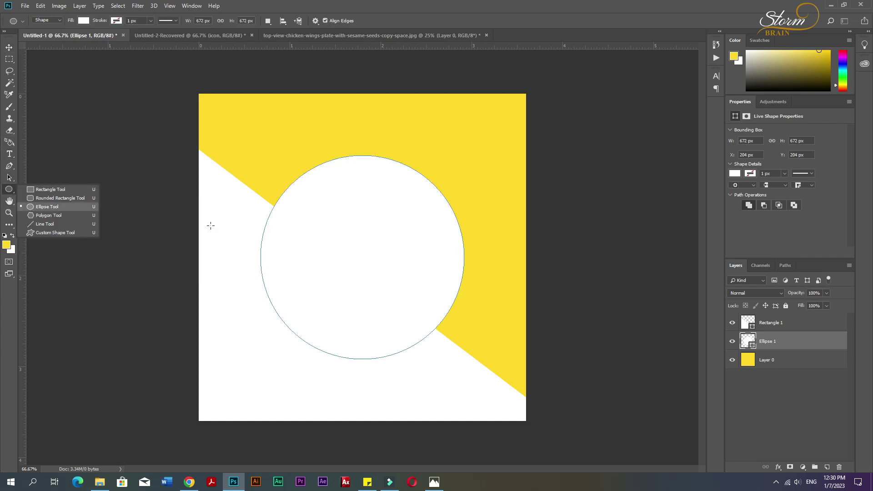
pyautogui.hotkey('ctrl', 'j')
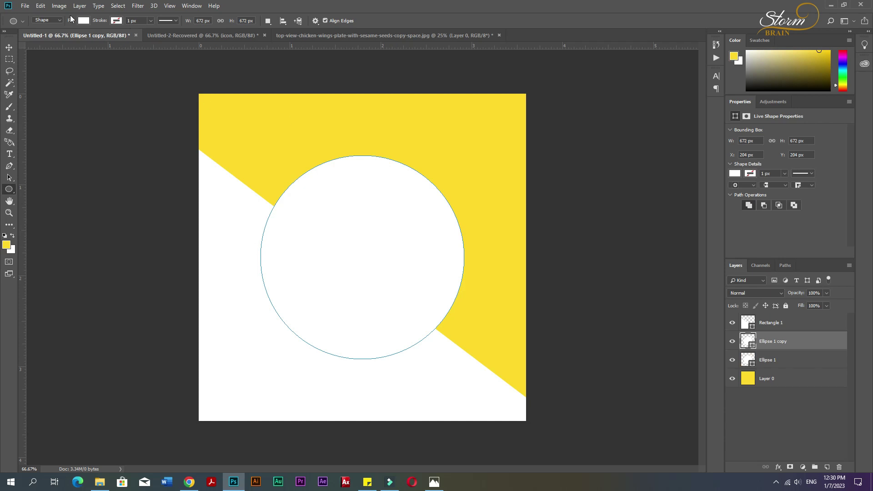
pyautogui.click(85, 21)
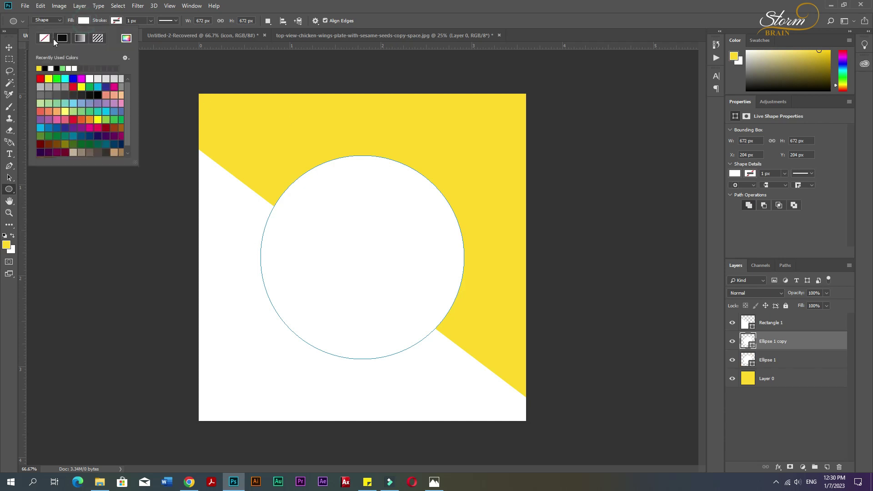
pyautogui.click(117, 21)
pyautogui.click(107, 68)
pyautogui.click(151, 20)
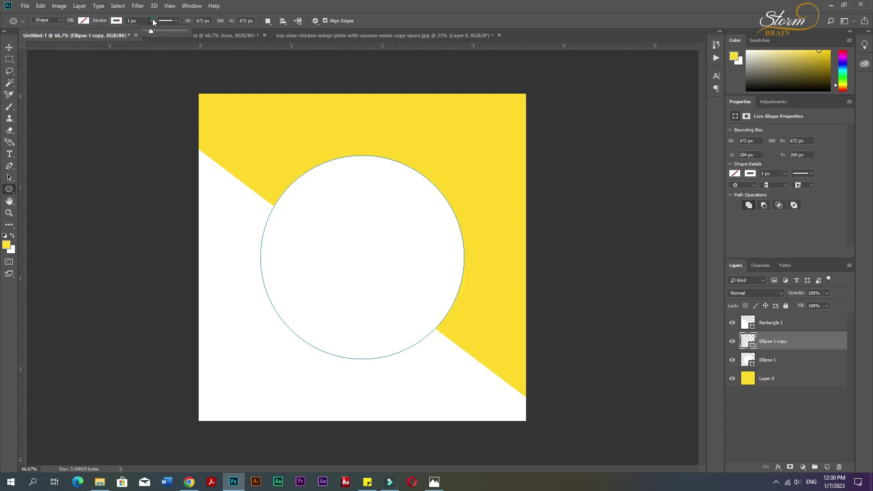
pyautogui.click(168, 20)
pyautogui.click(168, 64)
# Step: Scale the dashed circle up to about 723 px so it forms a ring around the white circle
pyautogui.click(9, 47)
pyautogui.hotkey('ctrl', 't')
pyautogui.moveTo(464, 358); pyautogui.dragTo(472, 365)
pyautogui.press('Return')
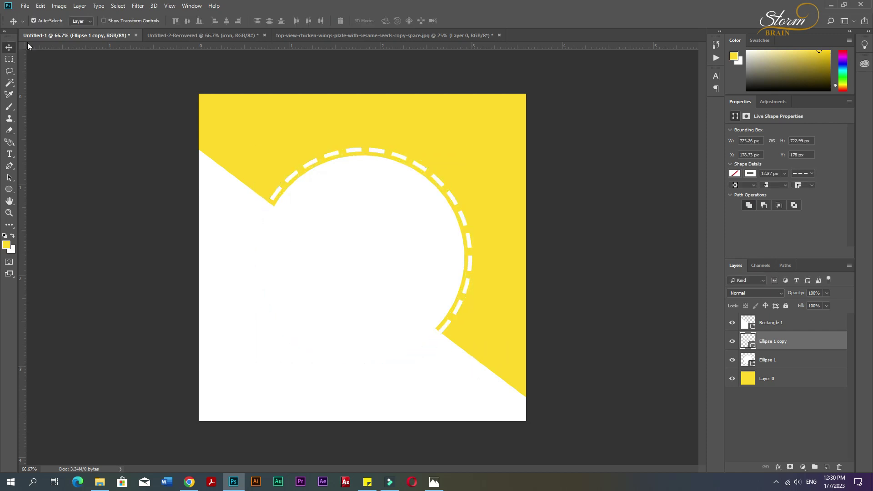
# Step: Reduce the dashed ring's stroke width to 6 px
pyautogui.click(9, 189)
pyautogui.click(141, 22)
pyautogui.press('Down')
pyautogui.press('Down')
pyautogui.press('Down')
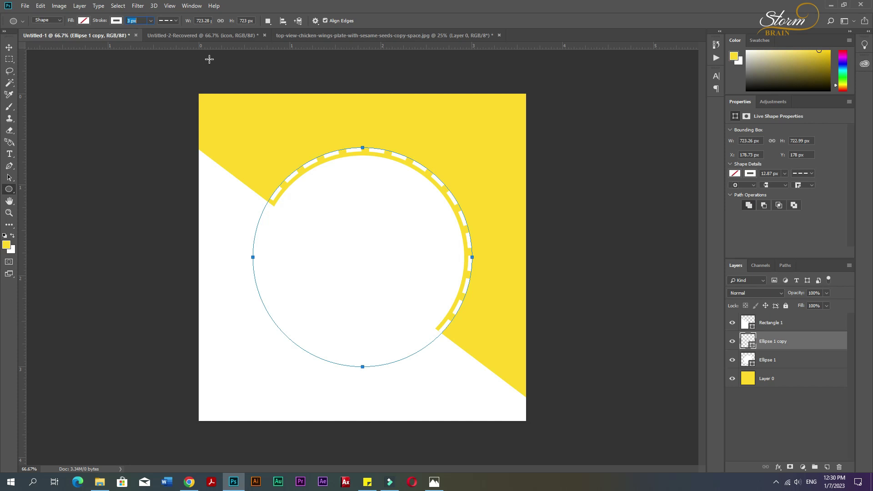
pyautogui.press('Return')
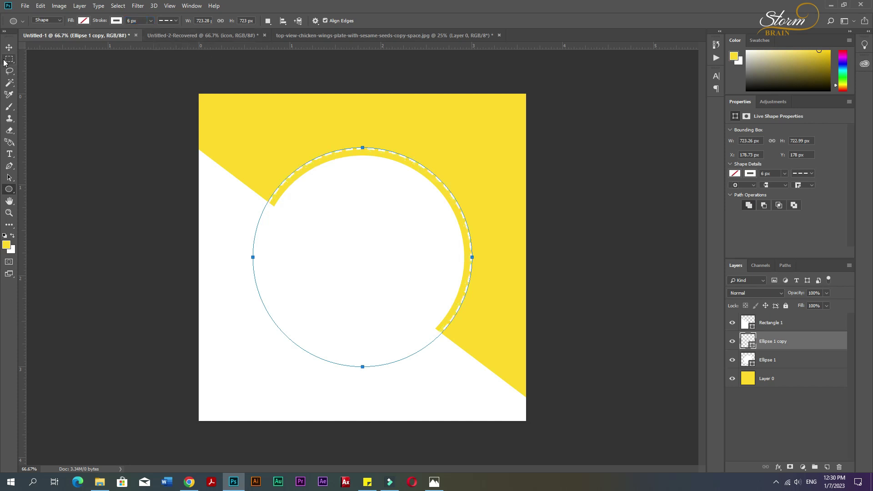
pyautogui.click(10, 47)
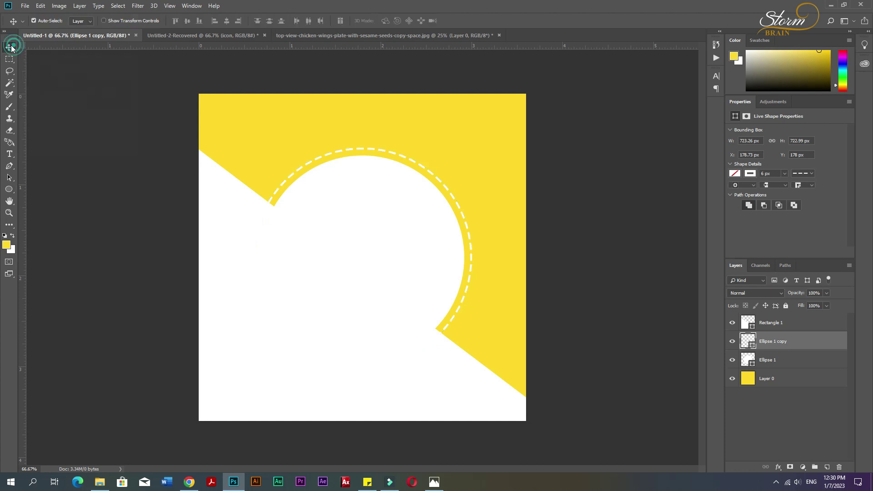
# Step: Scale the dashed ring down to about 705 px so it sits closer to the white circle
pyautogui.hotkey('ctrl', 't')
pyautogui.moveTo(471, 147); pyautogui.dragTo(470, 150)
pyautogui.press('Return')
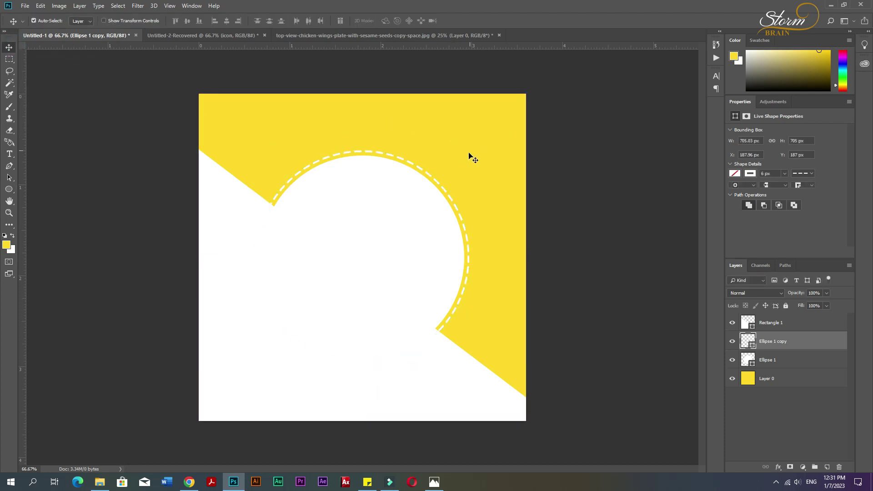
# Step: Add a drop shadow to the white circle with 30% opacity, 0° angle, 6 px distance, 8% spread and 43 px size
pyautogui.click(425, 255)
pyautogui.click(778, 467)
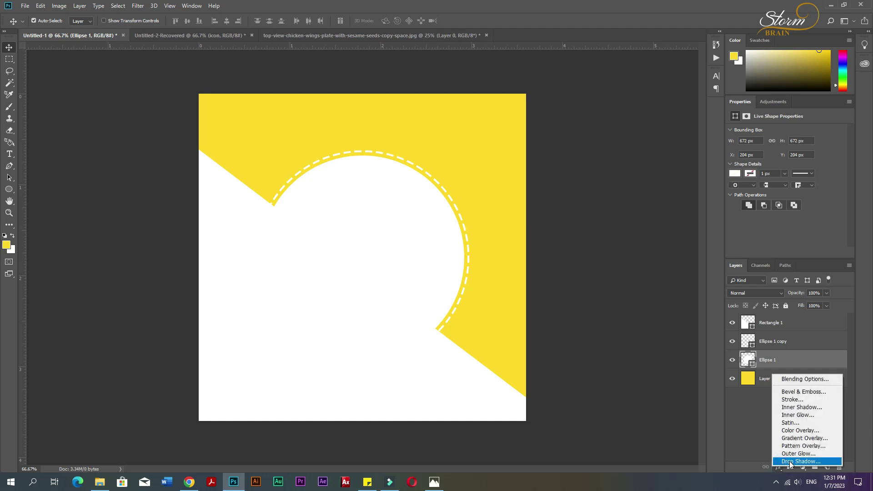
pyautogui.click(789, 461)
pyautogui.moveTo(662, 276); pyautogui.dragTo(711, 272)
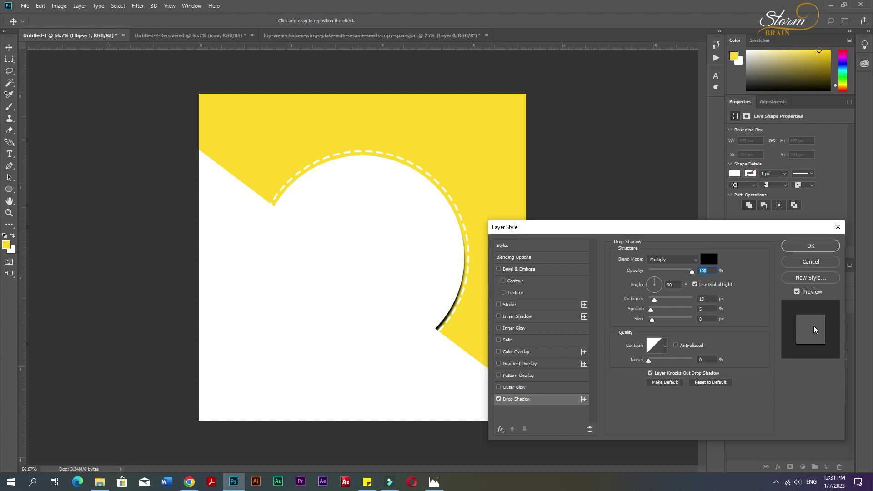
pyautogui.write('20')
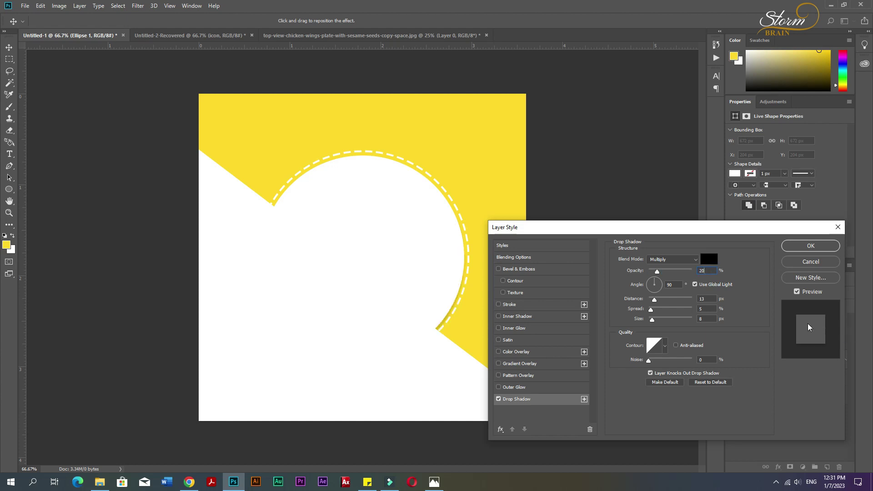
pyautogui.moveTo(653, 302); pyautogui.dragTo(661, 285)
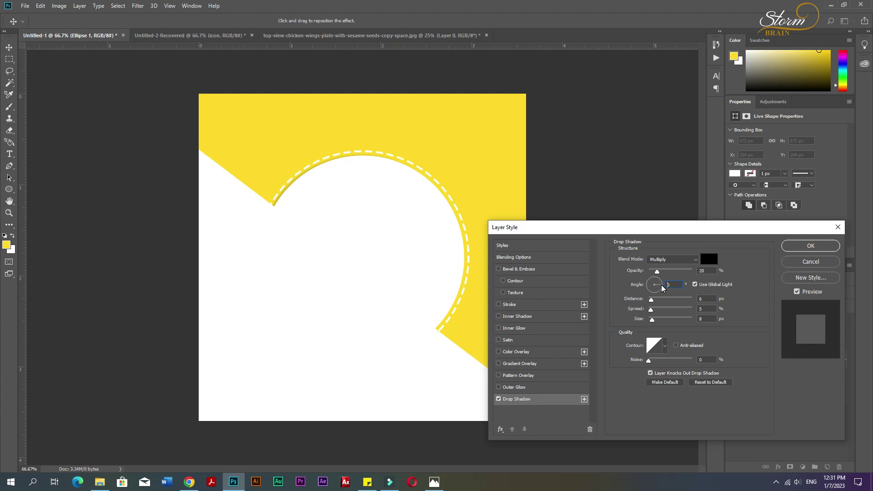
pyautogui.moveTo(654, 321)
pyautogui.mouseDown()
pyautogui.moveTo(684, 320)
pyautogui.moveTo(663, 312)
pyautogui.mouseUp()
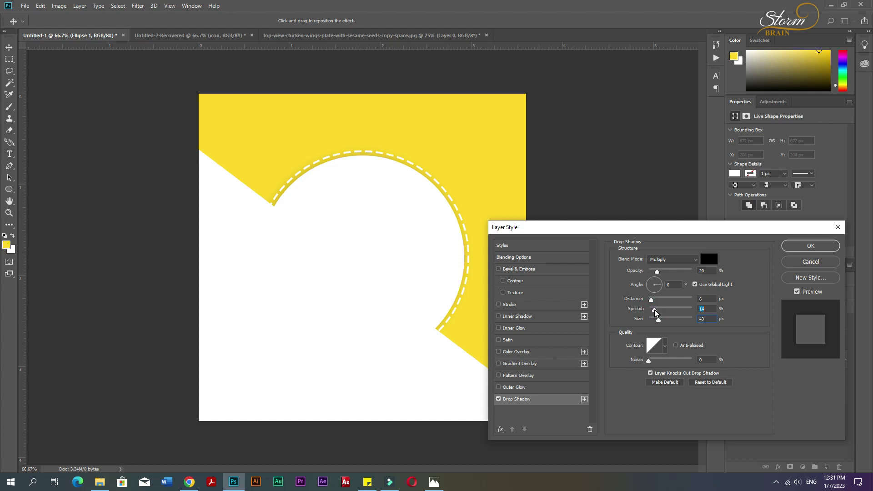
pyautogui.moveTo(659, 274); pyautogui.dragTo(667, 274)
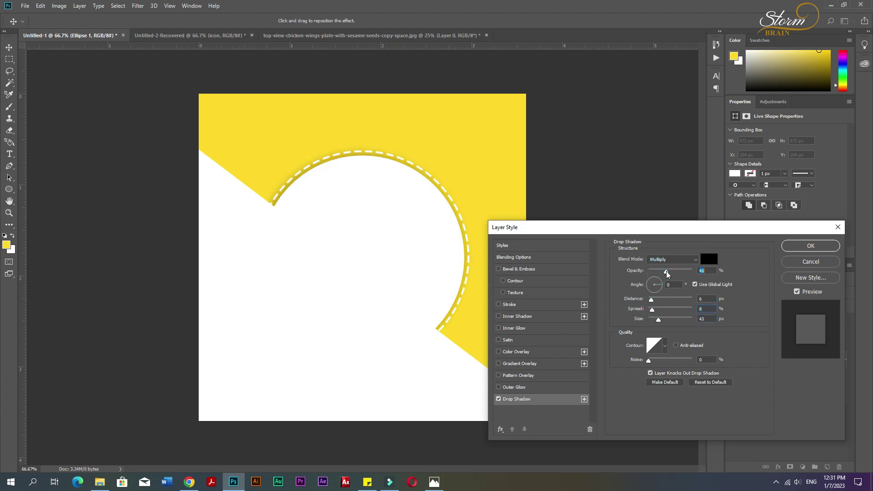
pyautogui.click(818, 248)
# Step: Add a drop shadow to the white diagonal shape with 30% opacity, 6 px distance, 8% spread and 43 px size
pyautogui.click(453, 379)
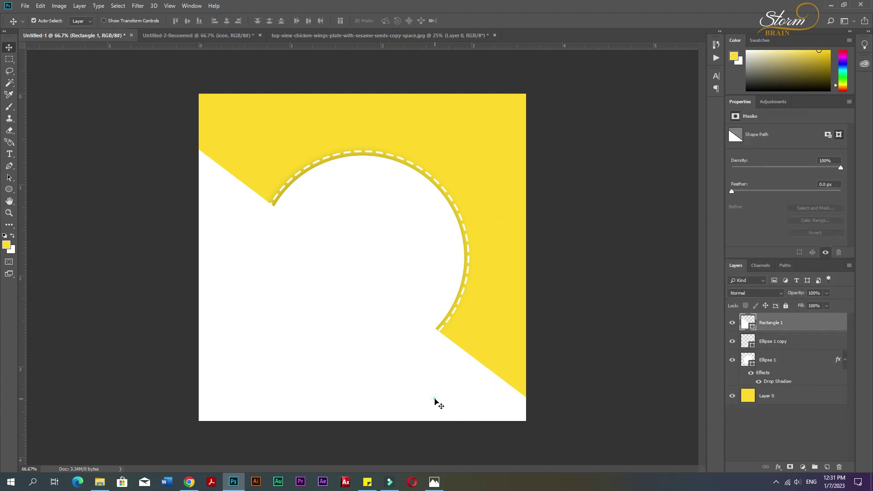
pyautogui.click(779, 467)
pyautogui.click(793, 462)
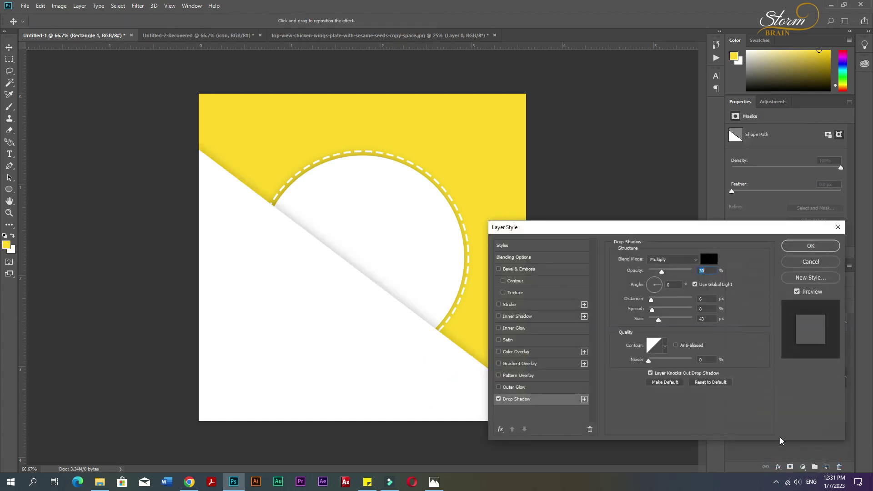
pyautogui.click(802, 250)
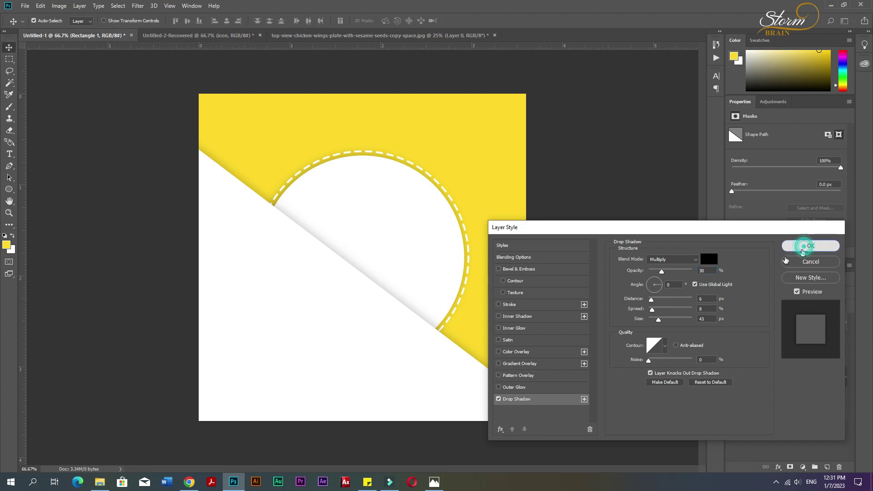
pyautogui.click(595, 352)
pyautogui.click(407, 352)
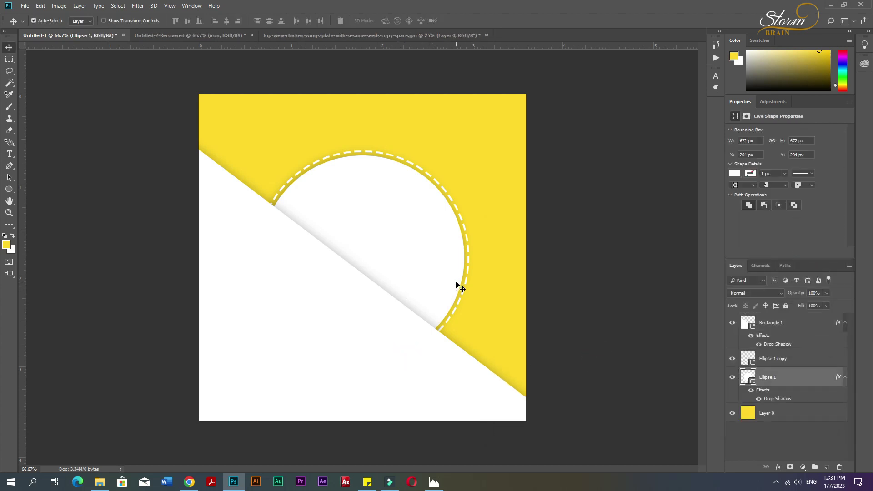
# Step: Duplicate the white circle, move the copy above the diagonal shape and hide its effects
pyautogui.click(10, 60)
pyautogui.click(9, 47)
pyautogui.click(423, 272)
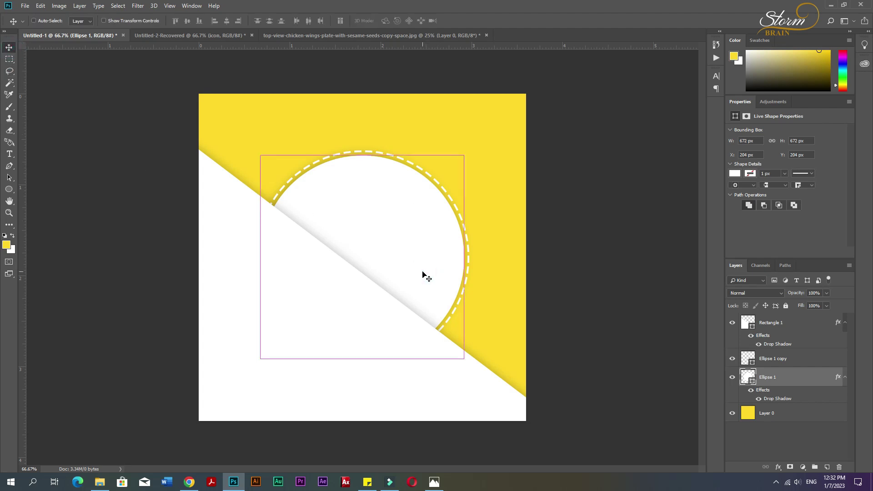
pyautogui.hotkey('ctrl', 'j')
pyautogui.moveTo(771, 380); pyautogui.dragTo(781, 317)
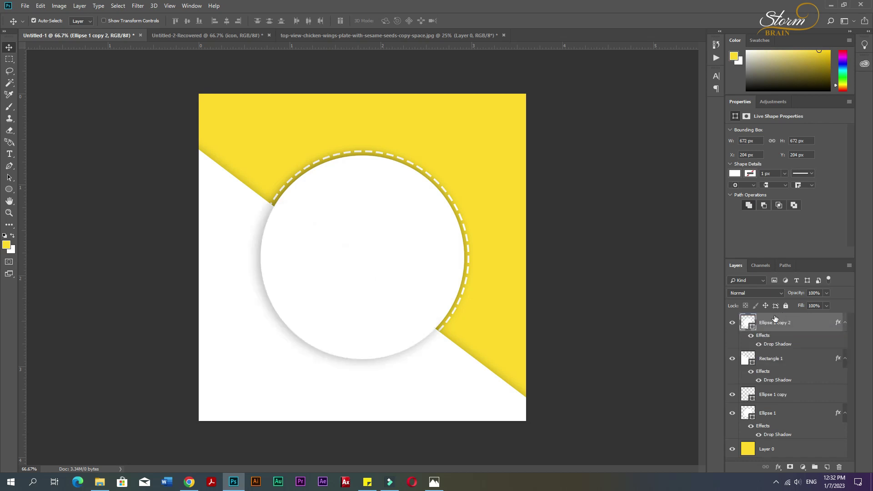
pyautogui.click(751, 336)
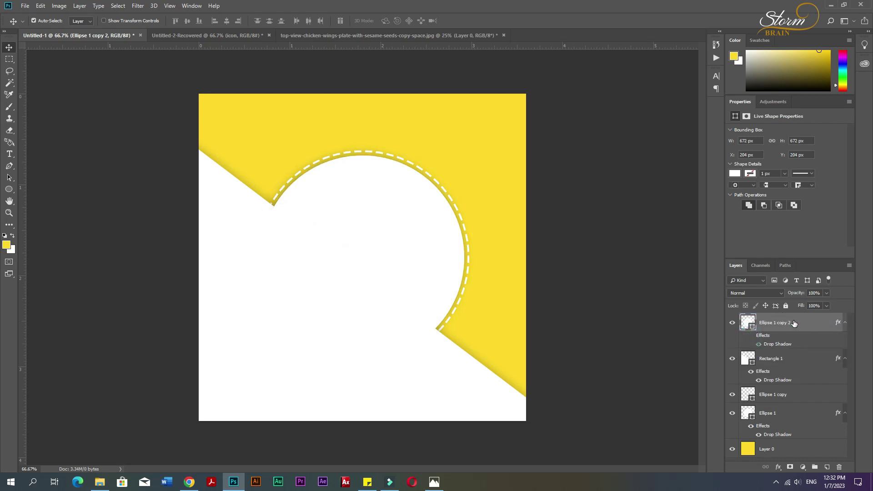
# Step: Bring the chicken wings photo into the post layout and clip it to the duplicated circle
pyautogui.click(327, 36)
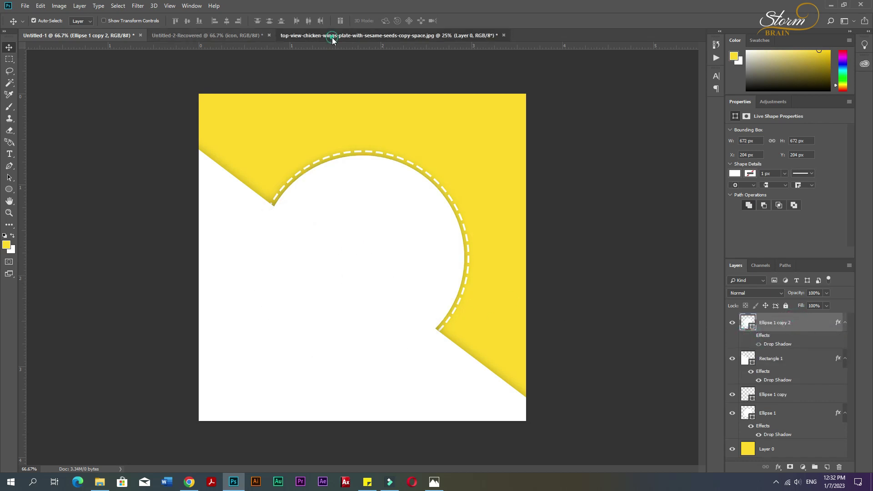
pyautogui.moveTo(273, 141); pyautogui.dragTo(304, 178)
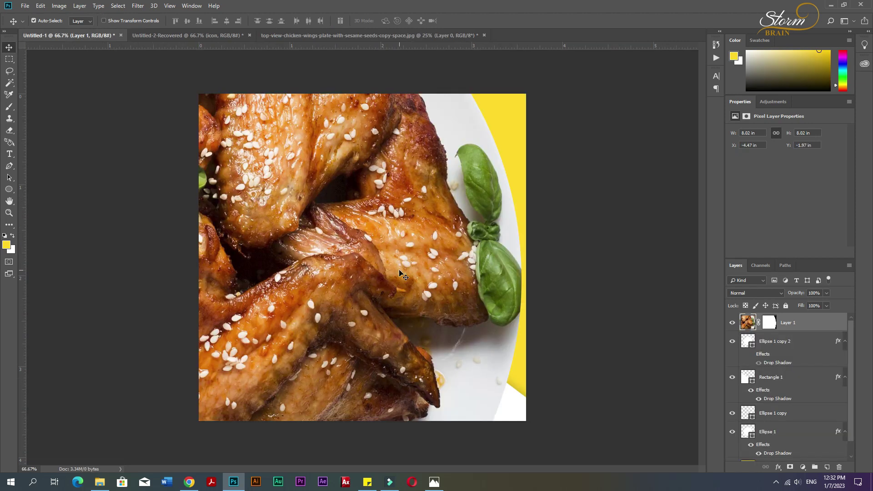
pyautogui.keyDown('alt'); pyautogui.click(796, 331); pyautogui.keyUp('alt')
# Step: Scale the chicken wings photo down to about 27% and position it so the whole plate fits the circle
pyautogui.hotkey('ctrl', 't')
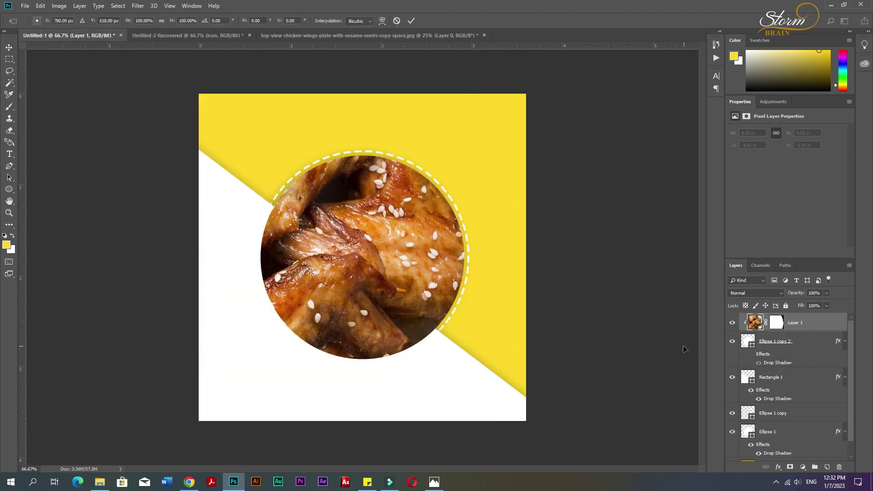
pyautogui.hotkey('ctrl', '0')
pyautogui.moveTo(566, 140); pyautogui.dragTo(422, 236)
pyautogui.hotkey('ctrl', '0')
pyautogui.moveTo(413, 318); pyautogui.dragTo(396, 276)
pyautogui.moveTo(644, 385); pyautogui.dragTo(667, 400)
pyautogui.moveTo(496, 348); pyautogui.dragTo(506, 360)
pyautogui.moveTo(675, 410); pyautogui.dragTo(701, 419)
pyautogui.moveTo(558, 372); pyautogui.dragTo(576, 380)
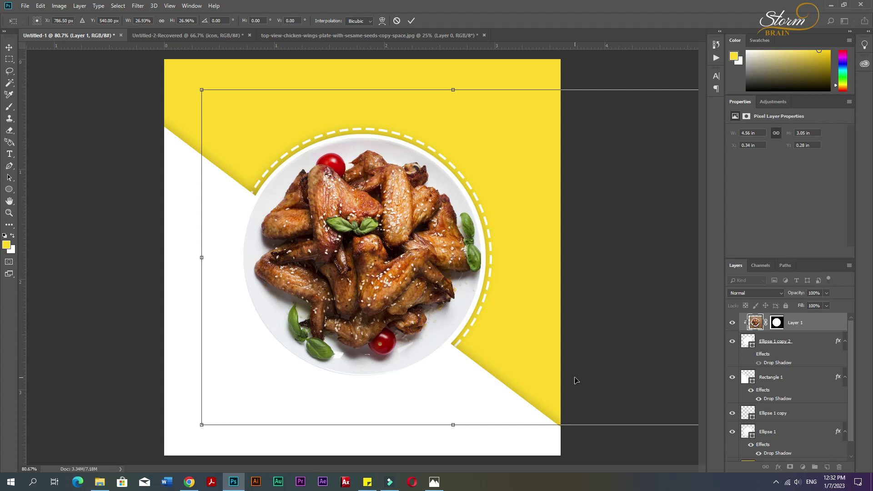
pyautogui.press('Return')
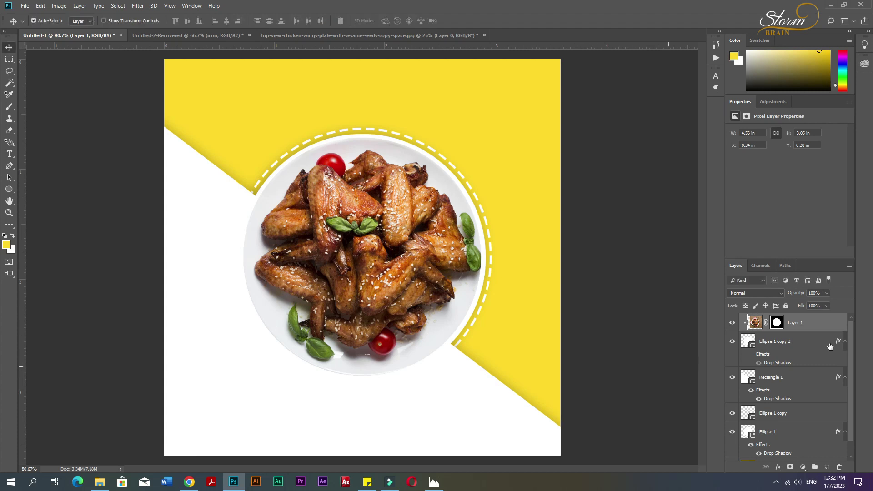
# Step: Delete the duplicated circle that the chicken wings photo is clipped to
pyautogui.click(814, 344)
pyautogui.press('Delete')
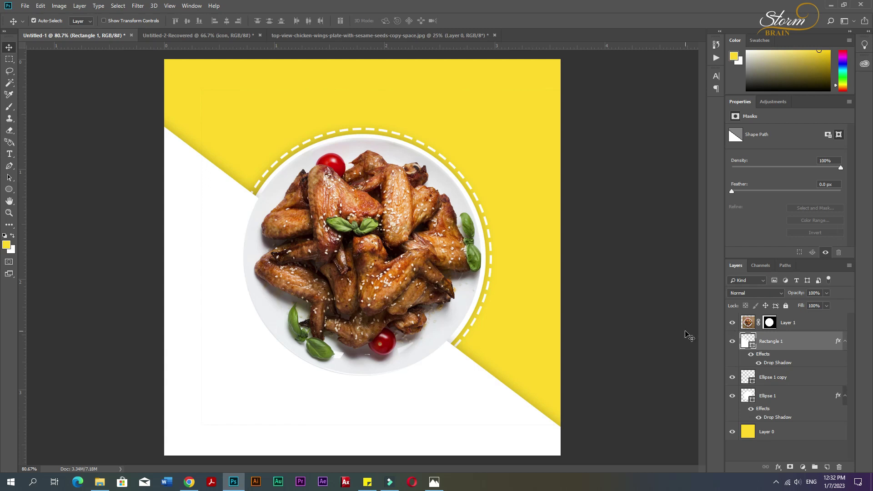
pyautogui.hotkey('ctrl', 't')
pyautogui.press('Escape')
# Step: Scale the chicken wings photo down slightly to about 4.42 by 2.95 in and nudge it left
pyautogui.click(814, 324)
pyautogui.hotkey('ctrl', 't')
pyautogui.moveTo(201, 91); pyautogui.dragTo(209, 95)
pyautogui.press('Return')
pyautogui.press('Left')
pyautogui.press('Left')
pyautogui.press('Left')
pyautogui.press('Left')
pyautogui.press('Left')
pyautogui.press('Left')
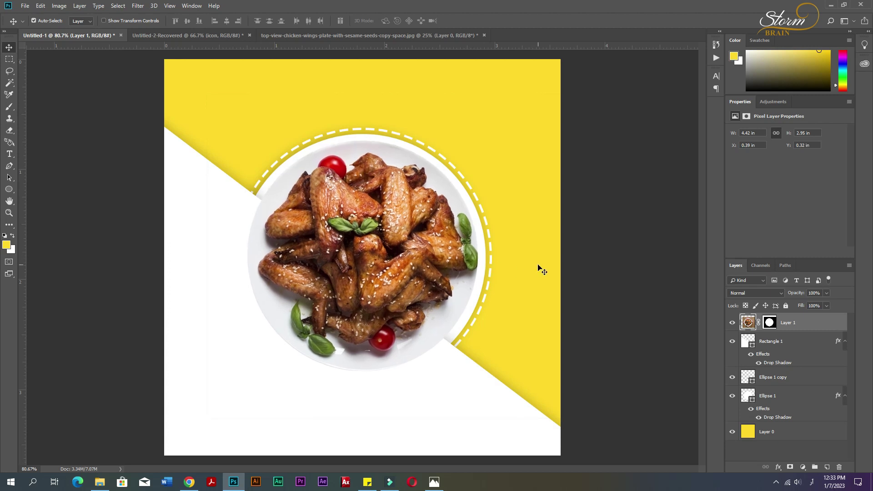
# Step: Duplicate the white circle and place the copy between the photo and the diagonal shape
pyautogui.click(606, 271)
pyautogui.click(791, 344)
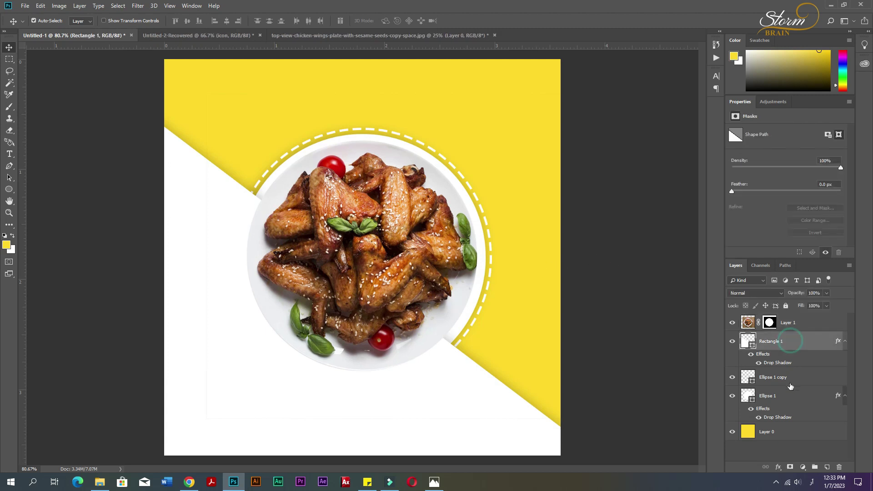
pyautogui.click(788, 381)
pyautogui.click(780, 392)
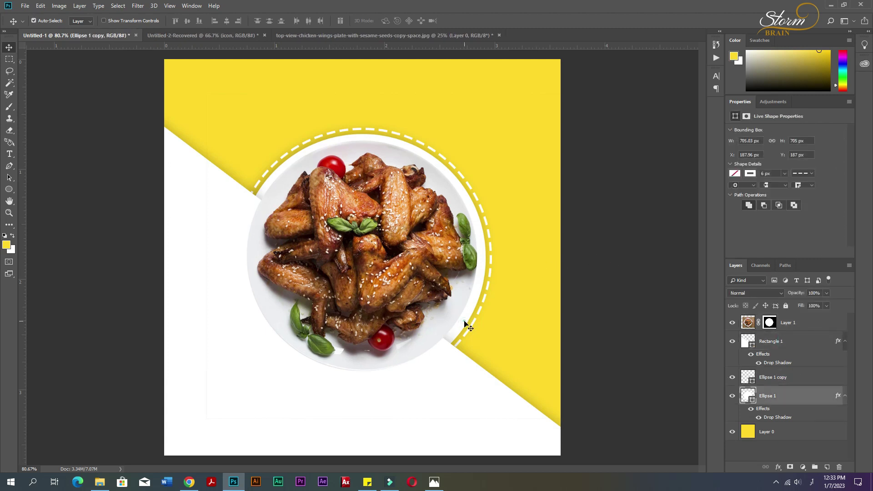
pyautogui.hotkey('ctrl', 'j')
pyautogui.moveTo(791, 395); pyautogui.dragTo(792, 337)
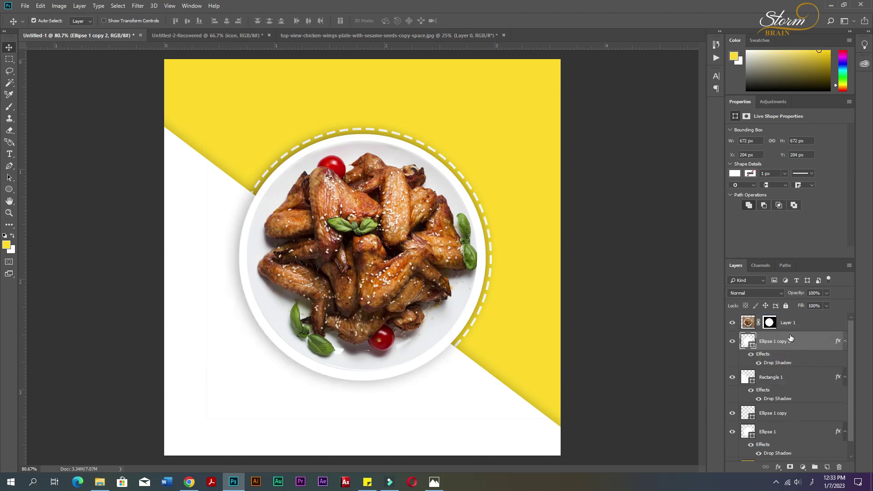
# Step: Scale the duplicated circle down to 637 px and nudge it to align with the plate's edge
pyautogui.hotkey('ctrl', 't')
pyautogui.moveTo(487, 132); pyautogui.dragTo(483, 140)
pyautogui.press('Return')
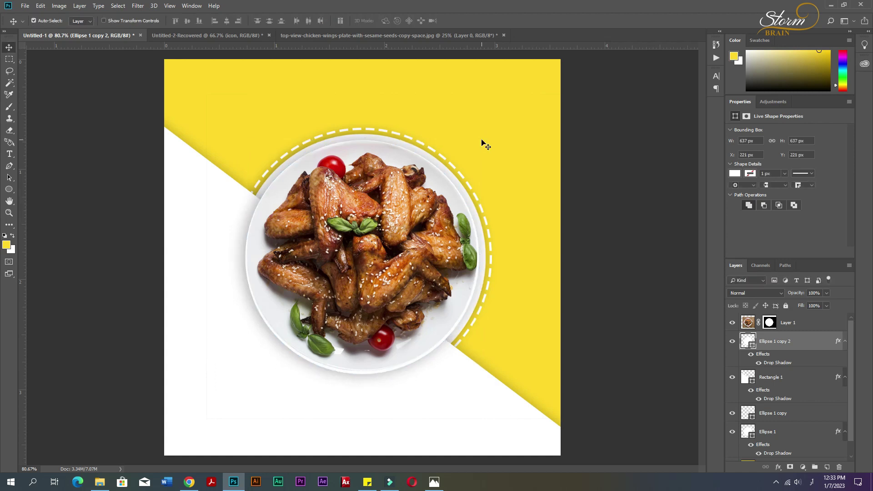
pyautogui.press('Up')
pyautogui.press('Up')
pyautogui.press('Up')
pyautogui.press('Up')
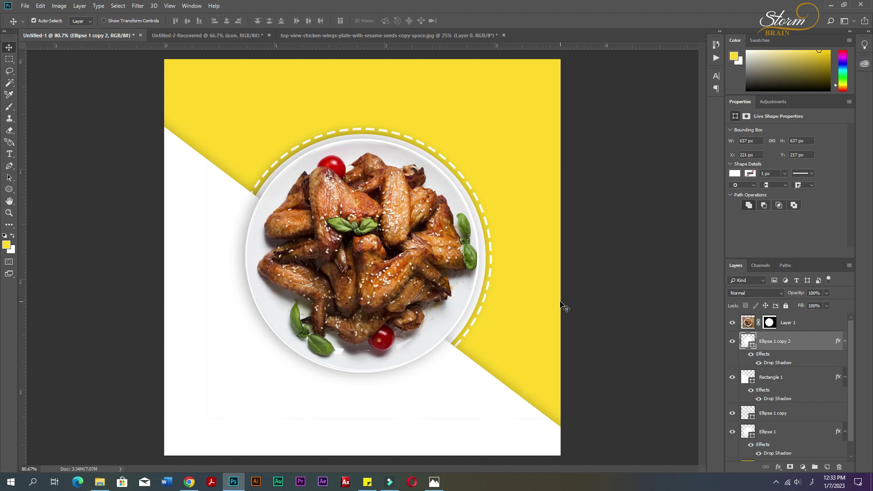
pyautogui.press('Left')
pyautogui.press('Left')
pyautogui.press('Right')
pyautogui.press('Down')
pyautogui.press('Down')
# Step: Add a 2 px black stroke to the chicken wings photo, positioned inside
pyautogui.click(804, 326)
pyautogui.click(778, 467)
pyautogui.click(790, 400)
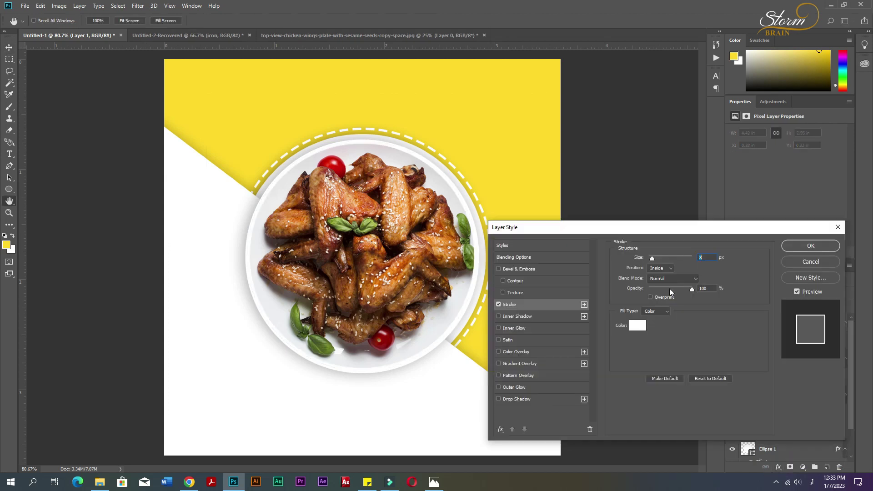
pyautogui.click(666, 269)
pyautogui.click(662, 279)
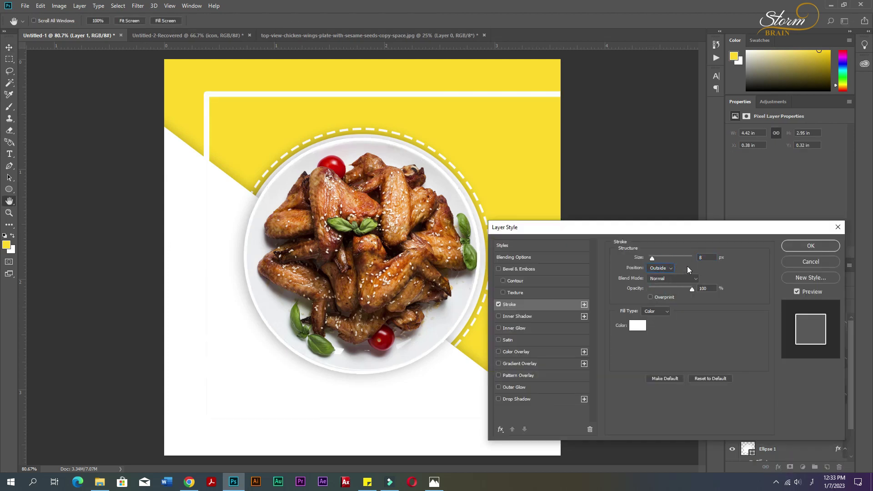
pyautogui.click(665, 269)
pyautogui.click(661, 284)
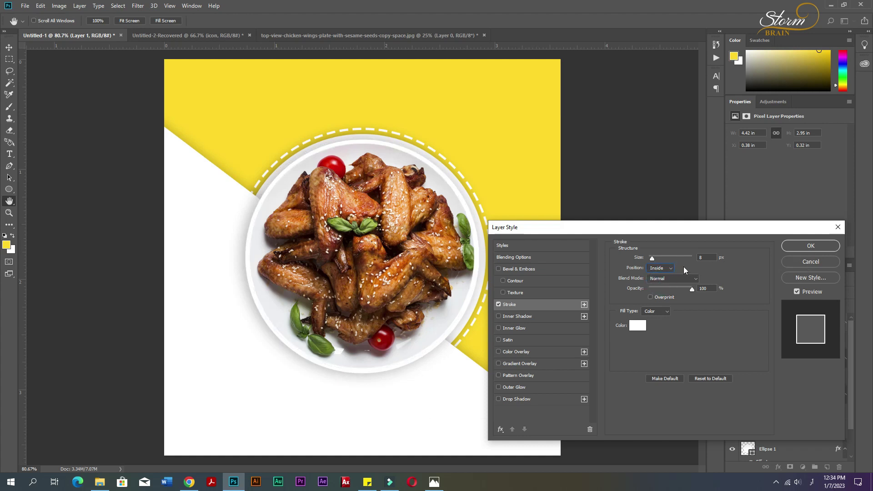
pyautogui.click(637, 326)
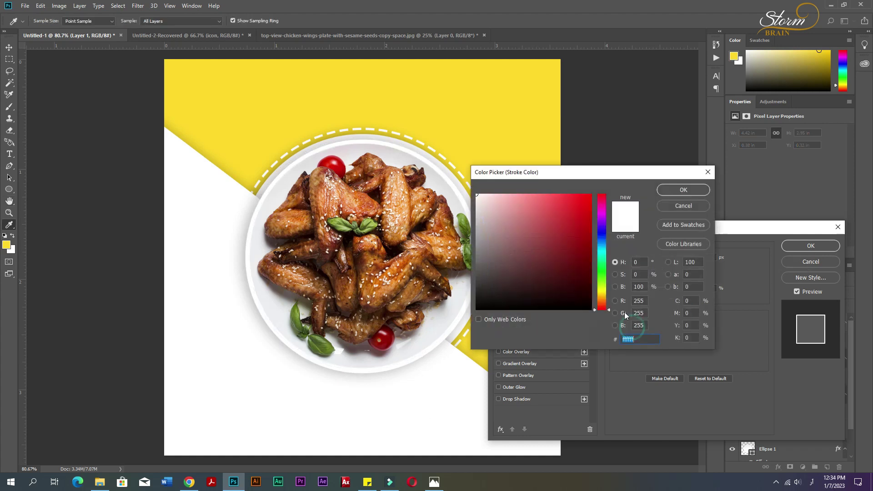
pyautogui.click(683, 189)
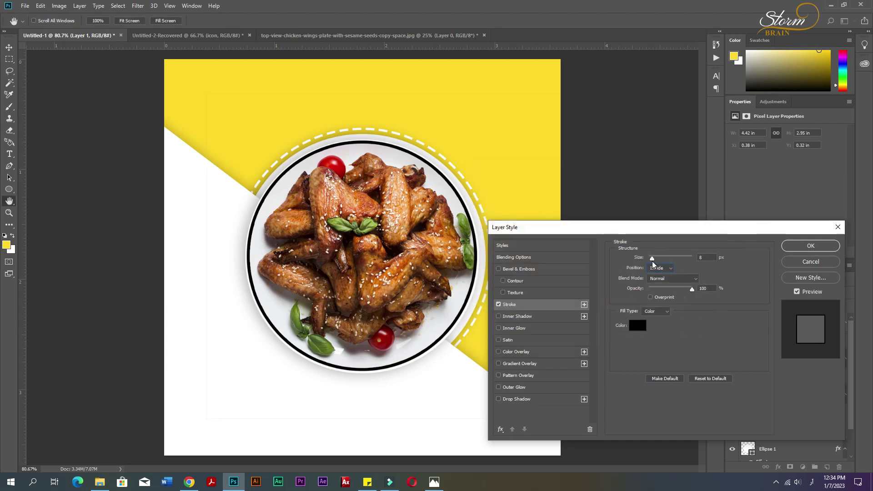
pyautogui.scroll(-4, 715, 258)
pyautogui.scroll(-2, 715, 258)
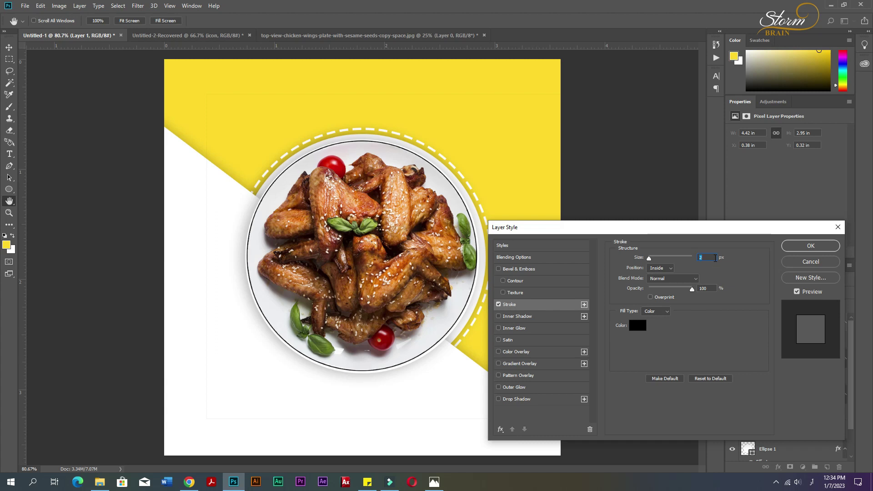
pyautogui.press('Return')
# Step: Delete the reduced 637 px circle copy beneath the plate photo
pyautogui.click(815, 362)
pyautogui.press('Delete')
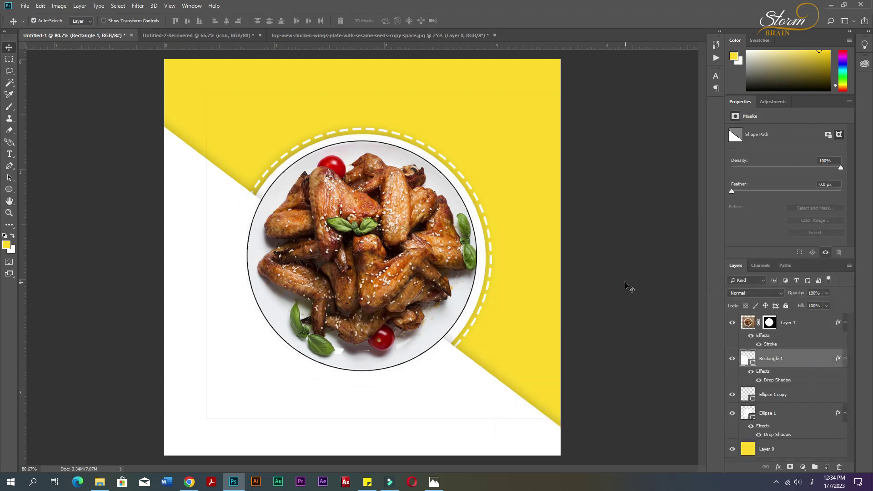
pyautogui.click(462, 305)
pyautogui.click(655, 331)
pyautogui.click(490, 387)
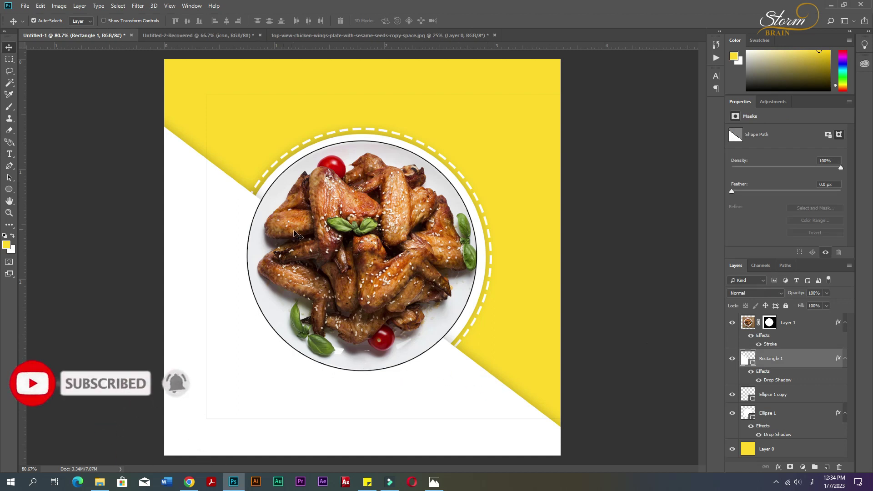
# Step: Duplicate the 672 px white circle, place the copy directly below the chicken wings photo and clip the photo to it
pyautogui.scroll(2, 213, 177)
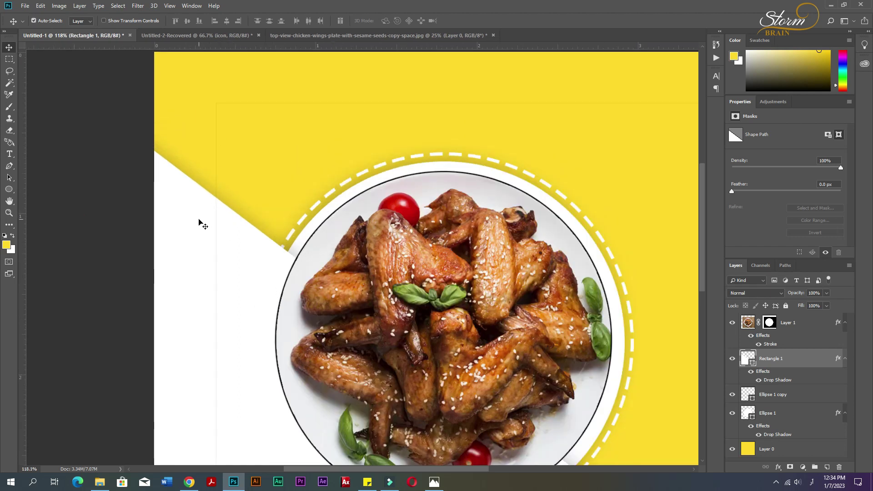
pyautogui.click(784, 412)
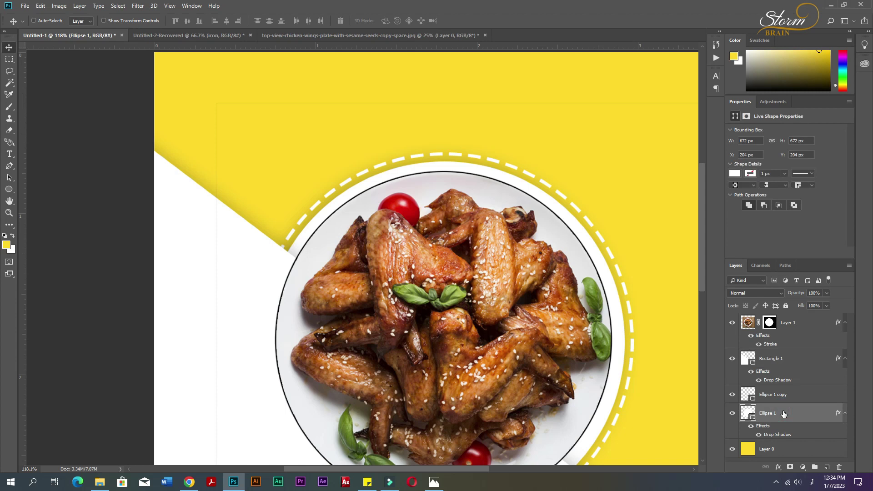
pyautogui.hotkey('ctrl', 'j')
pyautogui.moveTo(784, 413); pyautogui.dragTo(794, 346)
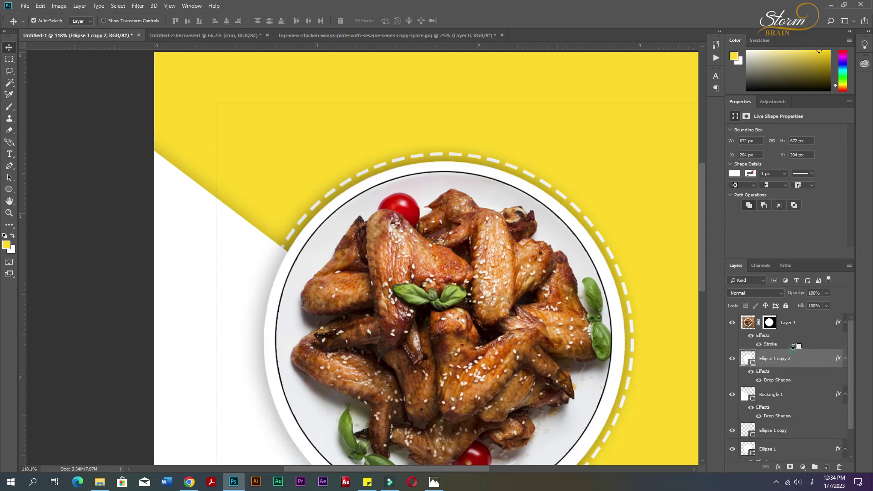
pyautogui.keyDown('alt'); pyautogui.click(793, 347); pyautogui.keyUp('alt')
pyautogui.scroll(-6, 478, 267)
pyautogui.scroll(2, 478, 268)
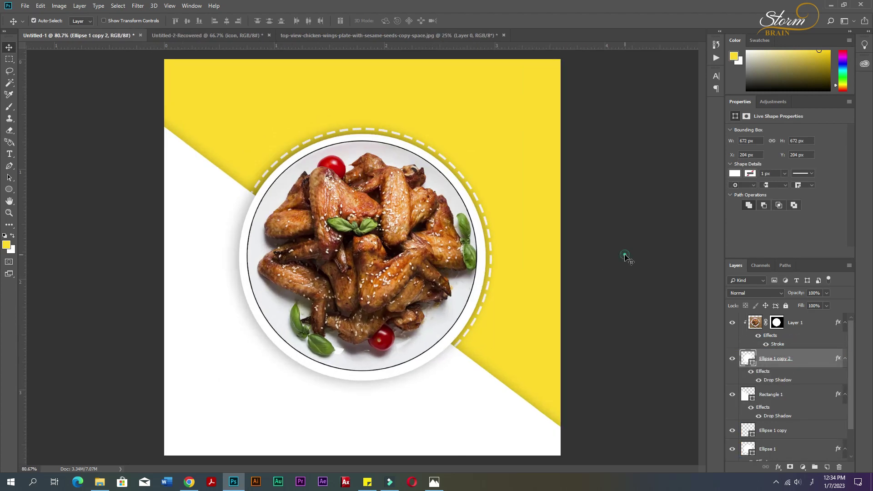
pyautogui.click(625, 256)
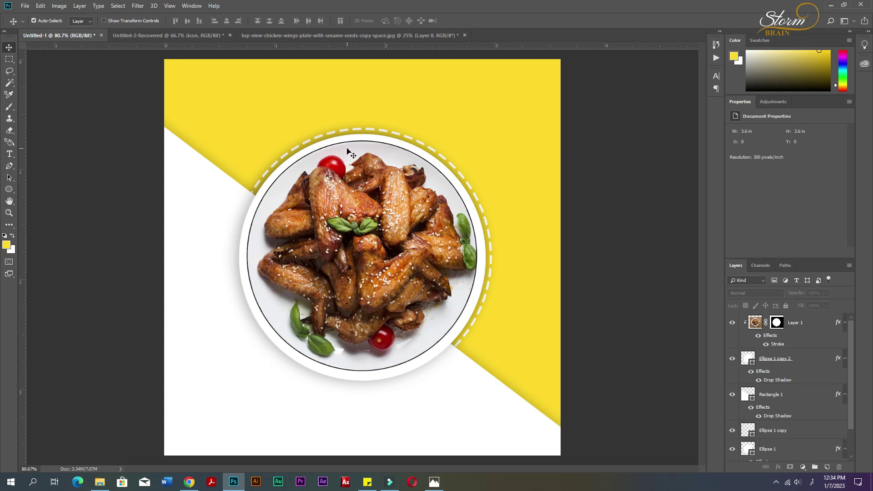
# Step: Scale the chicken wings photo, both white circles and the dashed ring down slightly together
pyautogui.click(835, 328)
pyautogui.keyDown('ctrl'); pyautogui.click(799, 357); pyautogui.keyUp('ctrl')
pyautogui.keyDown('ctrl'); pyautogui.click(771, 448); pyautogui.keyUp('ctrl')
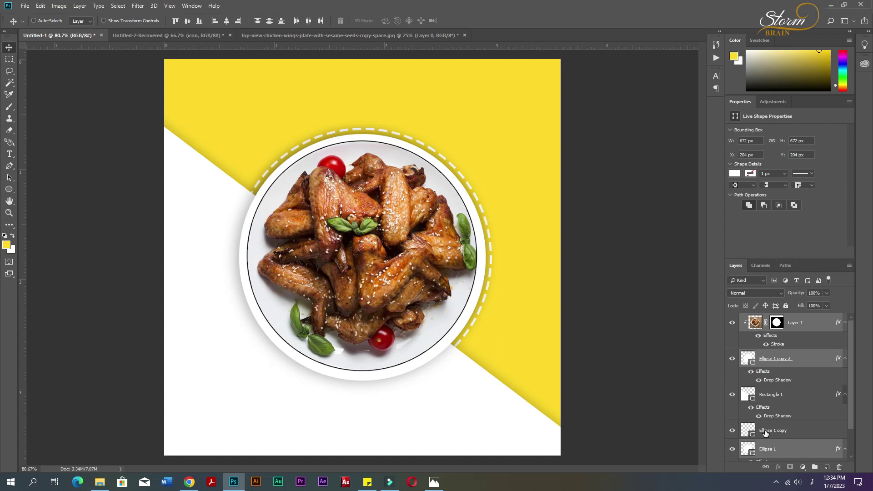
pyautogui.keyDown('ctrl'); pyautogui.click(765, 433); pyautogui.keyUp('ctrl')
pyautogui.hotkey('ctrl', 't')
pyautogui.moveTo(694, 94); pyautogui.dragTo(672, 110)
pyautogui.press('Return')
pyautogui.click(584, 216)
# Step: Add the two-line headline "Hot & Special Delicious" in the yellow area above the plate
pyautogui.press('t')
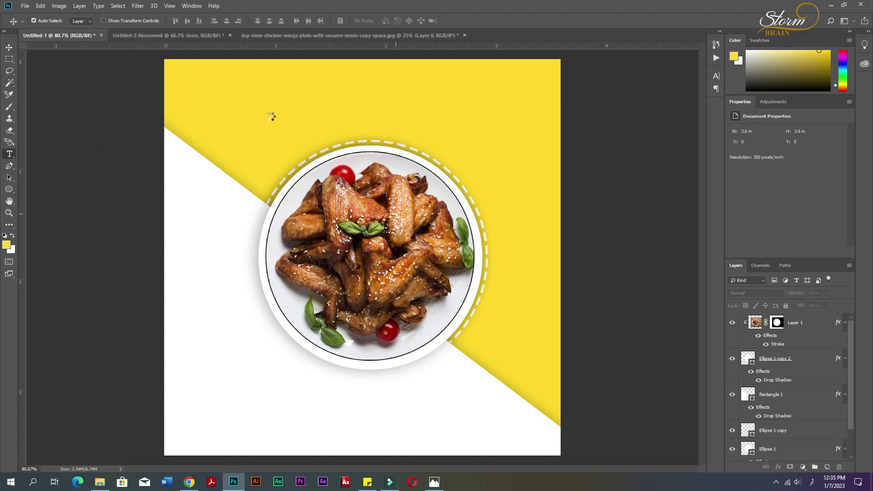
pyautogui.click(313, 98)
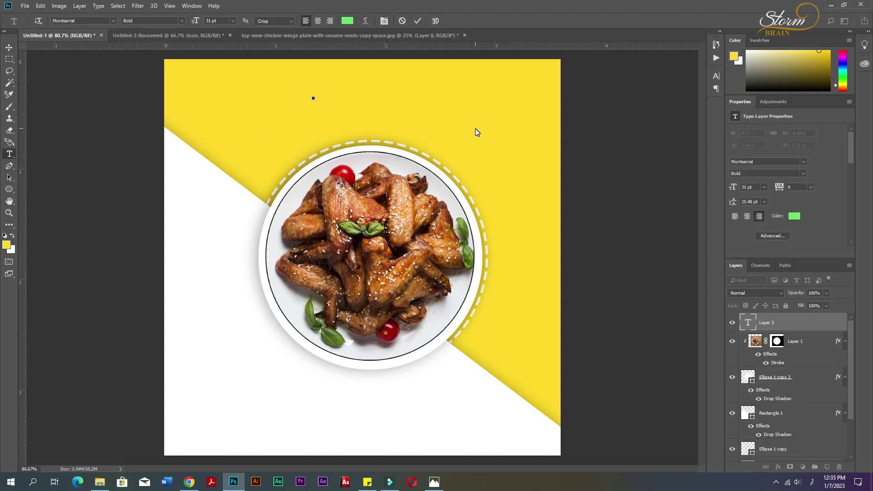
pyautogui.write('ندھوہ')
pyautogui.press('BackSpace')
pyautogui.press('BackSpace')
pyautogui.press('BackSpace')
pyautogui.press('BackSpace')
pyautogui.press('BackSpace')
pyautogui.hotkey('alt', 'shift')
pyautogui.write('Hot')
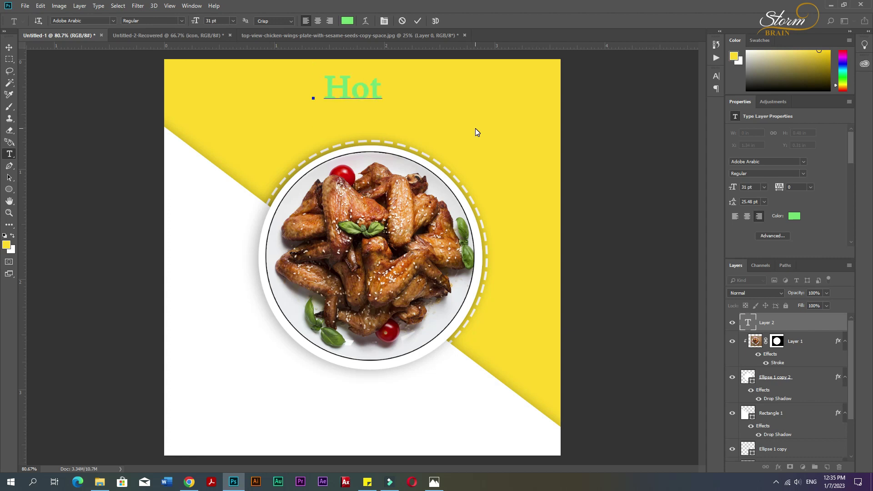
pyautogui.write(' & Special ')
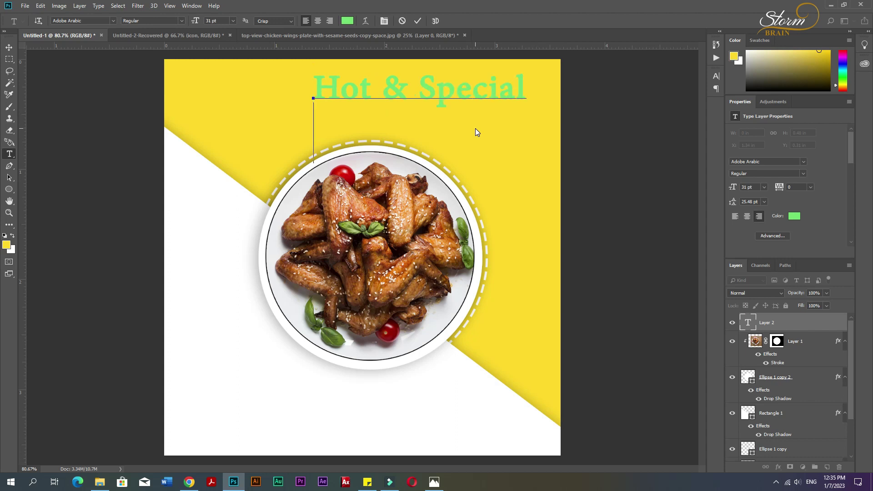
pyautogui.write('Del')
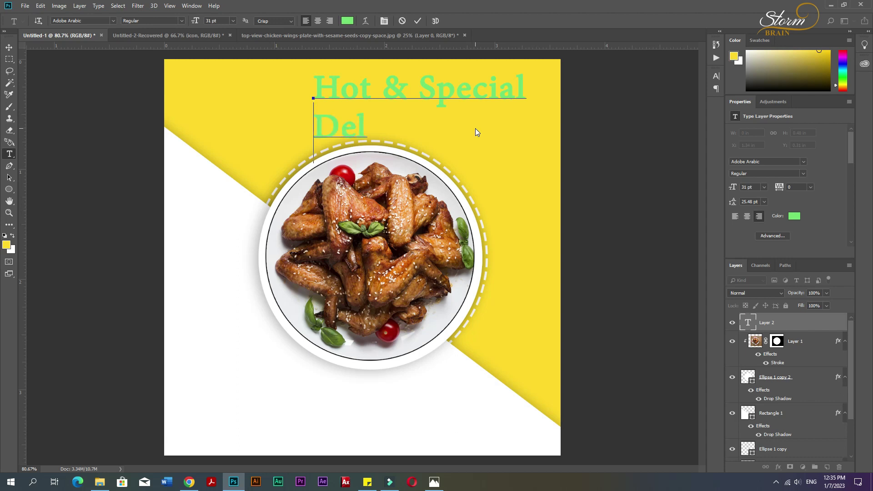
pyautogui.write('icious')
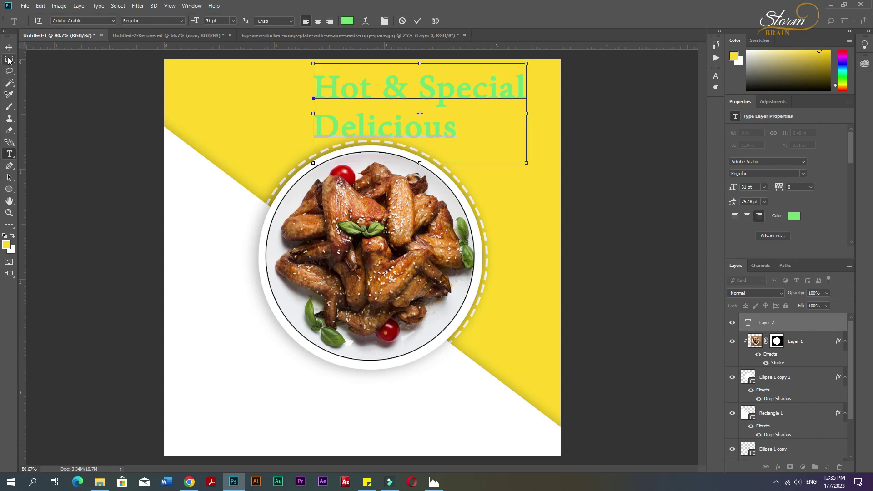
# Step: Recolour the whole "Hot & Special Delicious" headline white, centre-align it and commit the text
pyautogui.hotkey('ctrl', 'a')
pyautogui.click(12, 236)
pyautogui.hotkey('ctrl', 'shift', 'c')
pyautogui.click(9, 47)
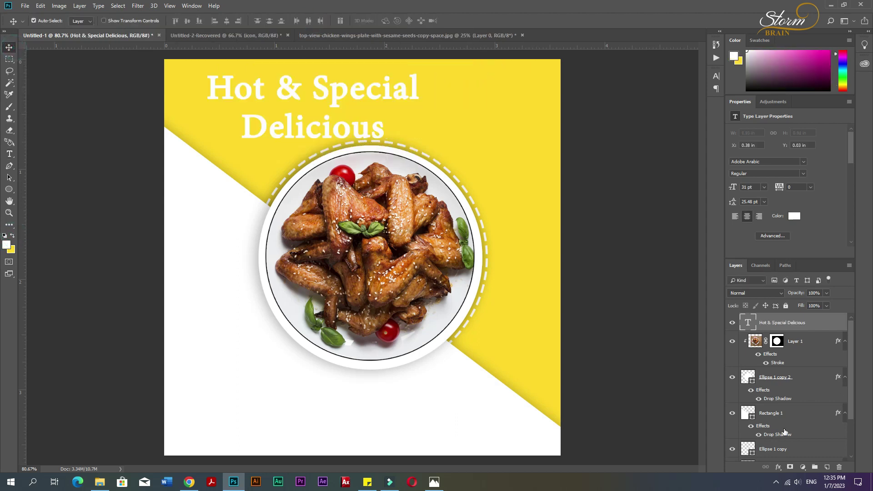
# Step: Change the headline's font to Lobster 1.4 Regular
pyautogui.click(367, 482)
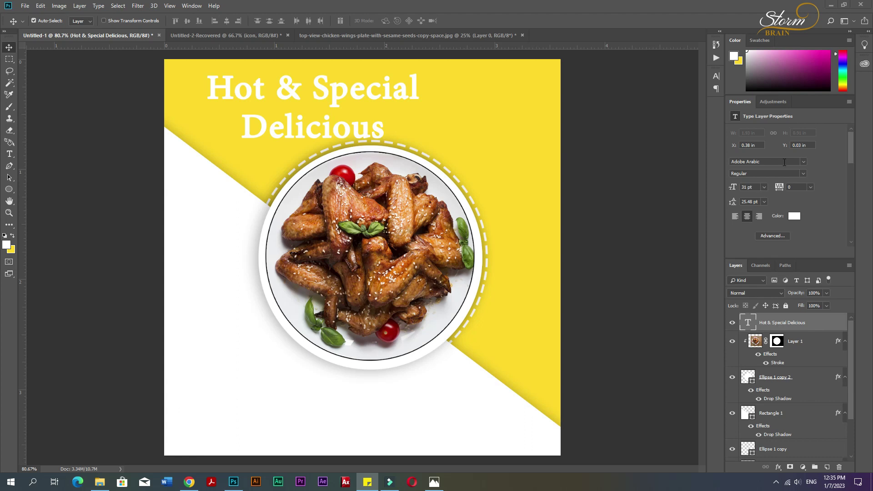
pyautogui.click(784, 162)
pyautogui.write('Lobster 1.4')
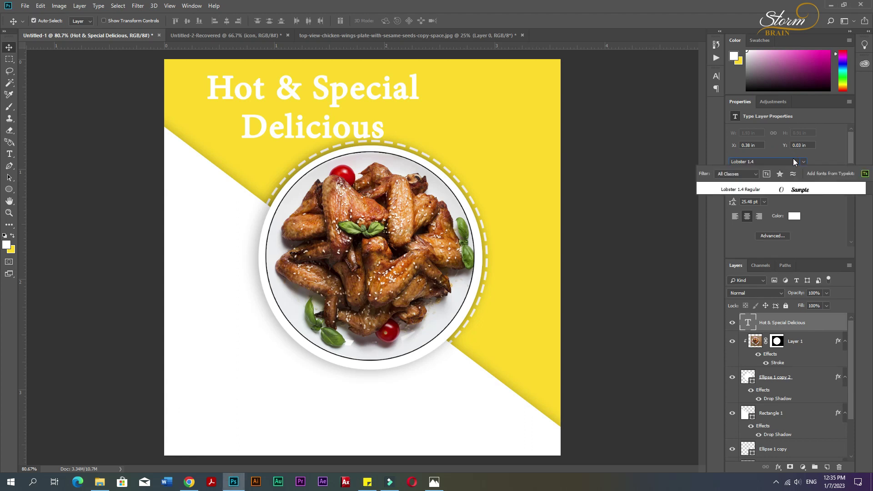
pyautogui.click(770, 191)
# Step: Scale the headline down to about 22 pt and centre it above the chicken wings plate
pyautogui.moveTo(268, 83); pyautogui.dragTo(325, 84)
pyautogui.hotkey('ctrl', 't')
pyautogui.moveTo(505, 60); pyautogui.dragTo(468, 69)
pyautogui.moveTo(428, 115); pyautogui.dragTo(413, 122)
pyautogui.press('Return')
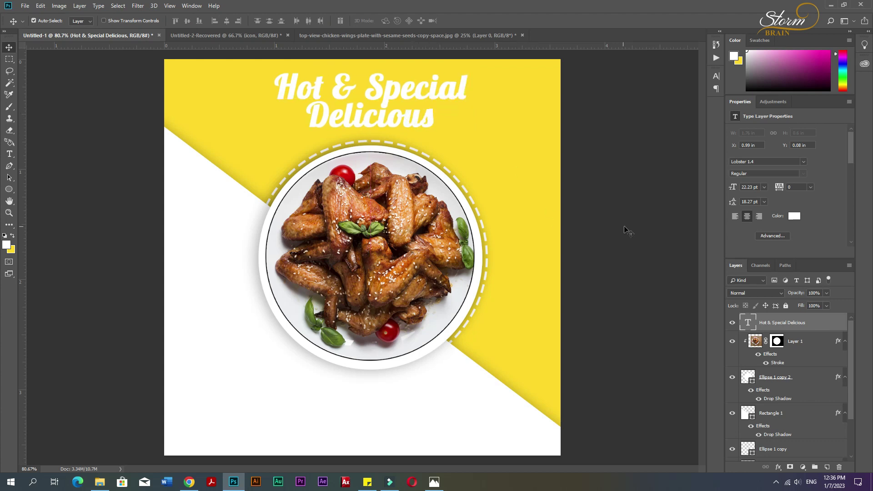
pyautogui.click(627, 229)
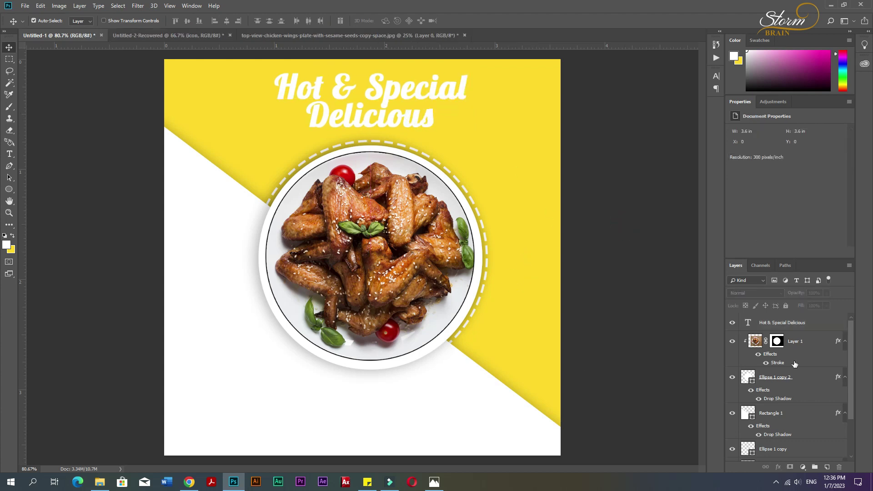
# Step: Add a black drop shadow to the headline with 9% opacity
pyautogui.click(796, 322)
pyautogui.click(778, 467)
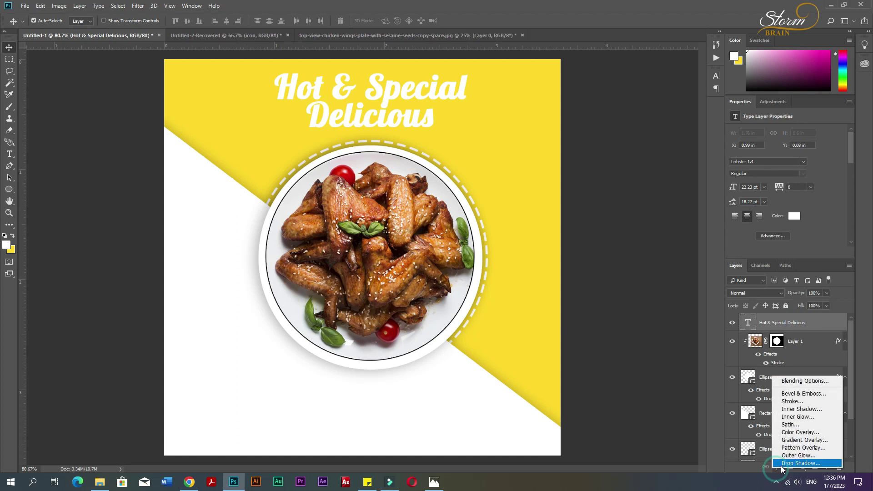
pyautogui.click(797, 462)
pyautogui.moveTo(661, 271); pyautogui.dragTo(653, 274)
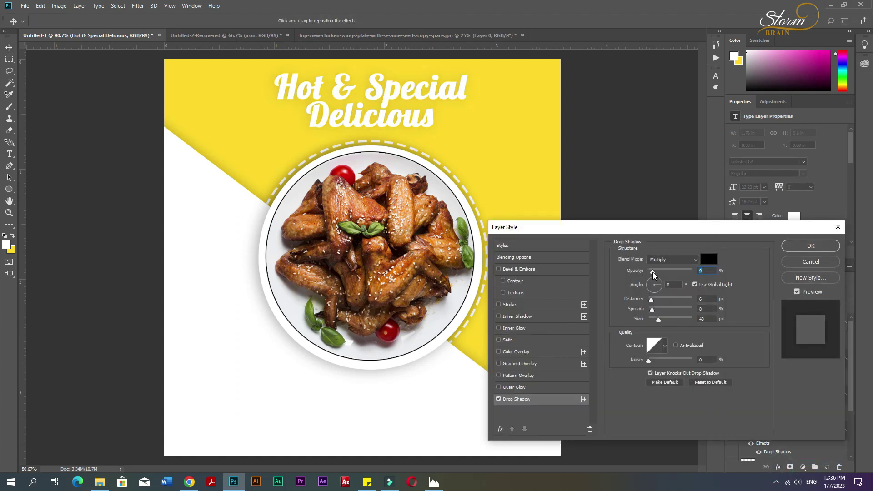
# Step: Try a brown outer glow and a thin black stroke on the headline, with both effects switched off again
pyautogui.click(514, 390)
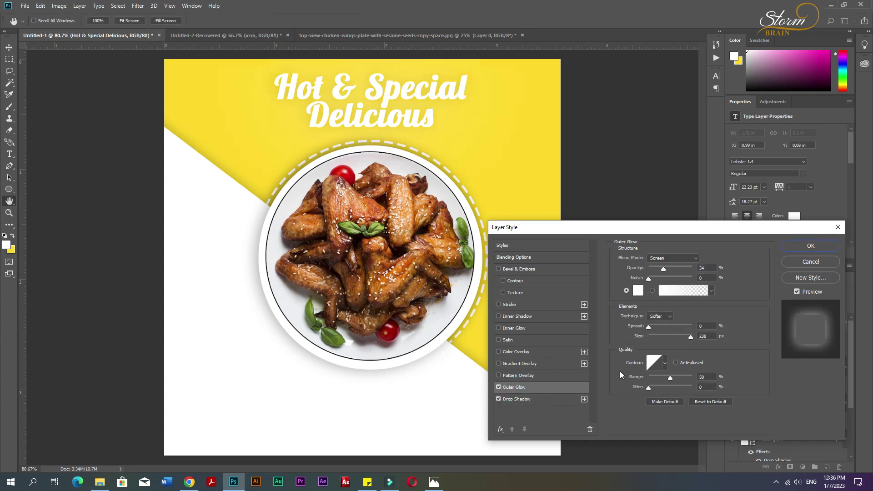
pyautogui.click(638, 293)
pyautogui.click(601, 299)
pyautogui.moveTo(573, 273); pyautogui.dragTo(593, 193)
pyautogui.click(584, 201)
pyautogui.click(682, 190)
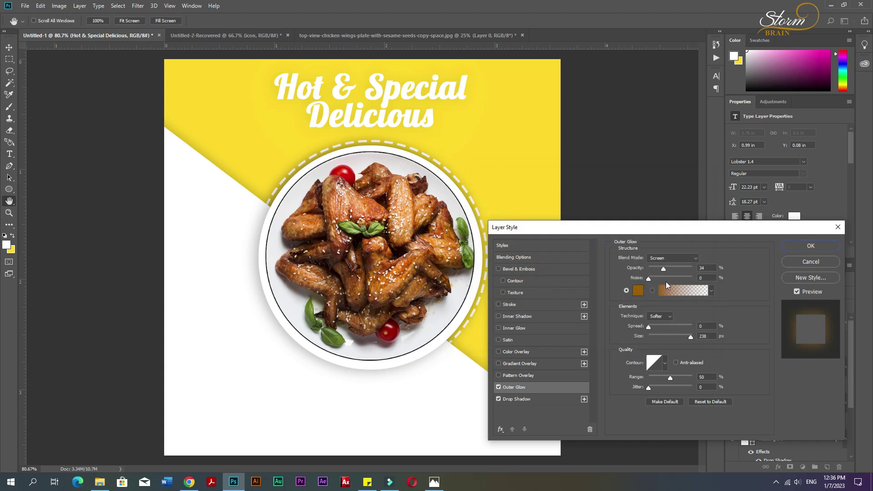
pyautogui.moveTo(730, 268); pyautogui.dragTo(571, 268)
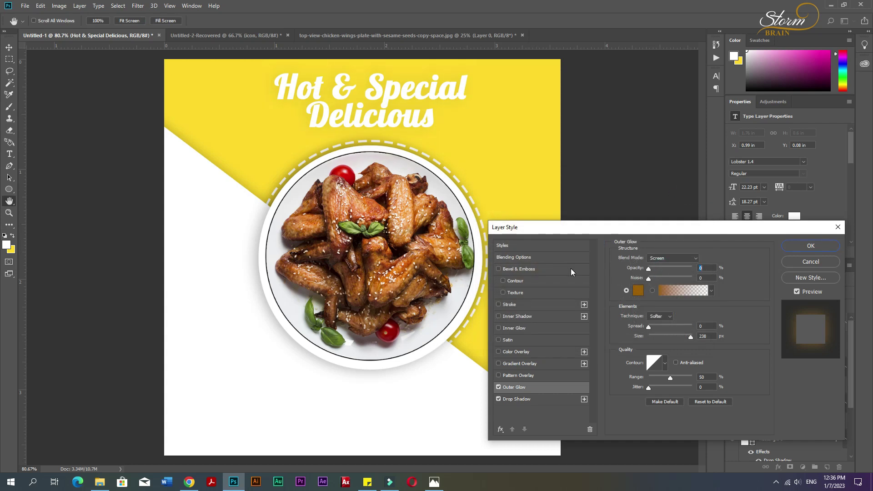
pyautogui.click(500, 387)
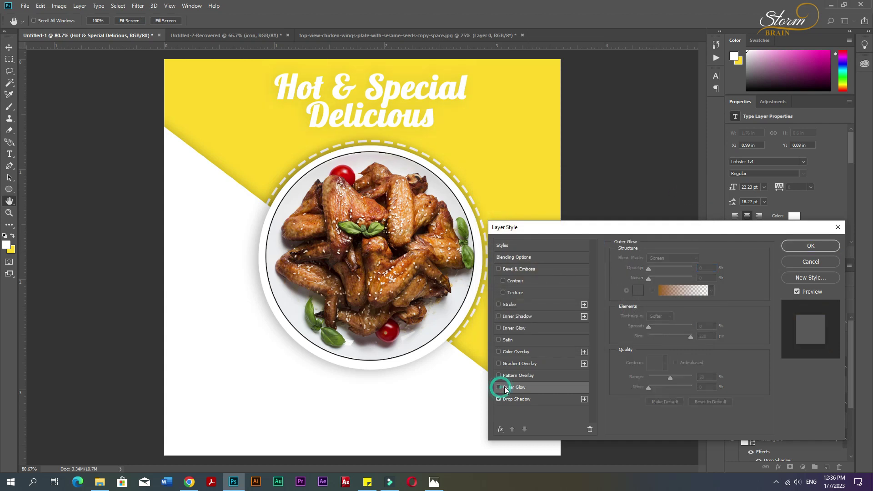
pyautogui.click(508, 305)
pyautogui.click(498, 305)
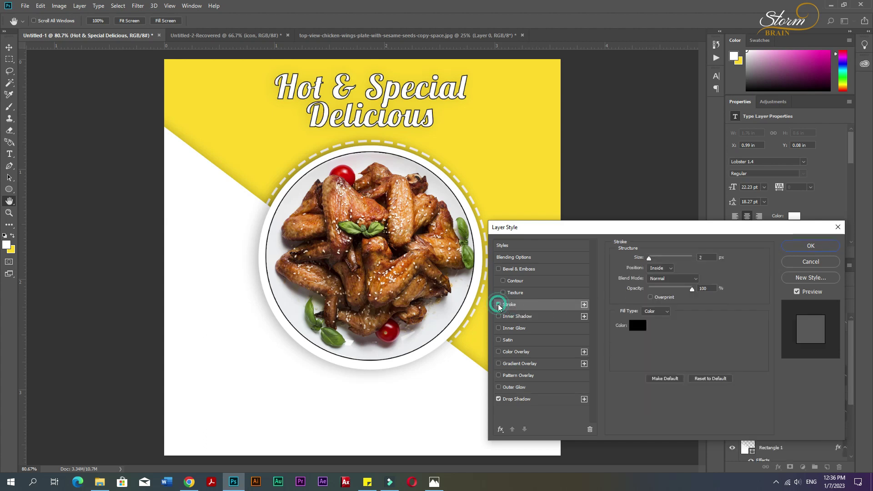
# Step: Change the colour of the headline's drop shadow to a dark orange
pyautogui.click(516, 399)
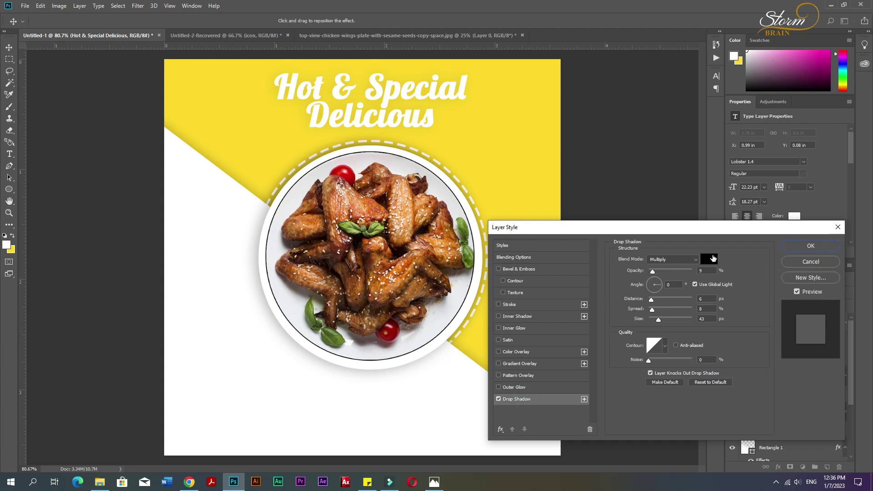
pyautogui.click(713, 258)
pyautogui.click(603, 298)
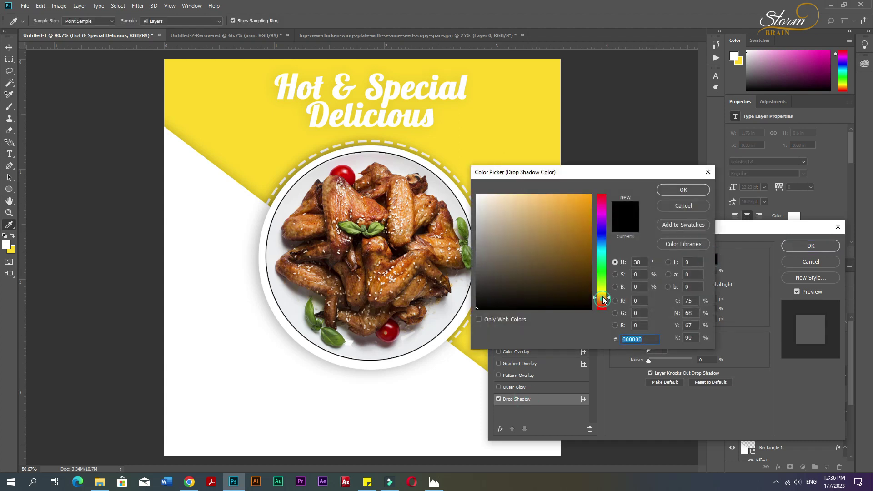
pyautogui.moveTo(568, 243)
pyautogui.mouseDown()
pyautogui.moveTo(617, 195)
pyautogui.moveTo(591, 201)
pyautogui.moveTo(591, 218)
pyautogui.mouseUp()
pyautogui.click(678, 191)
# Step: Set the headline's drop shadow to 79% opacity, a 90° angle and 13 px size, and apply the layer style
pyautogui.moveTo(652, 271); pyautogui.dragTo(674, 269)
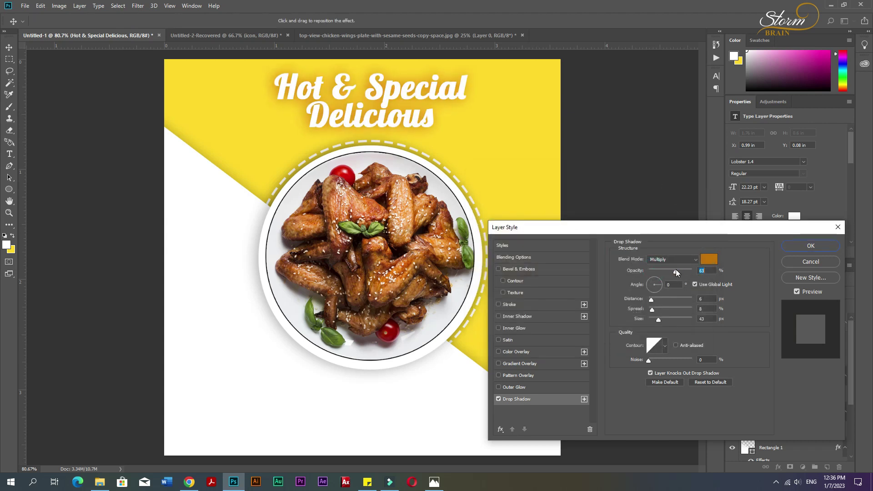
pyautogui.click(675, 283)
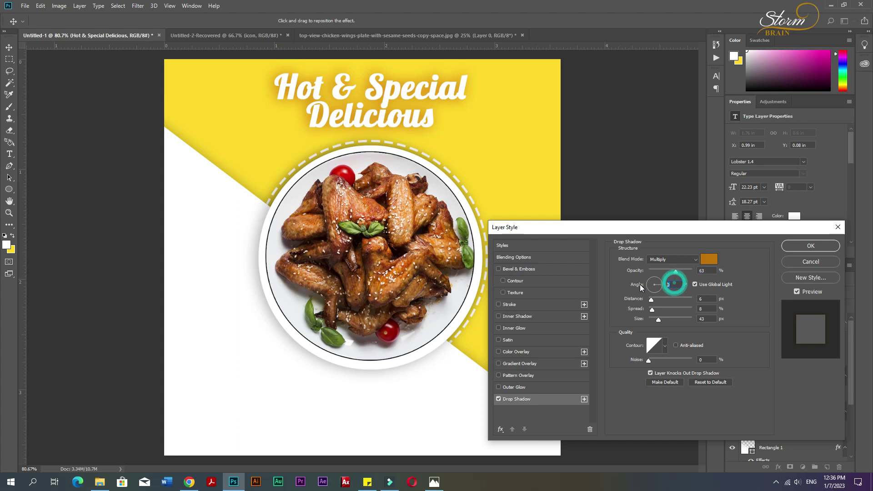
pyautogui.write('90')
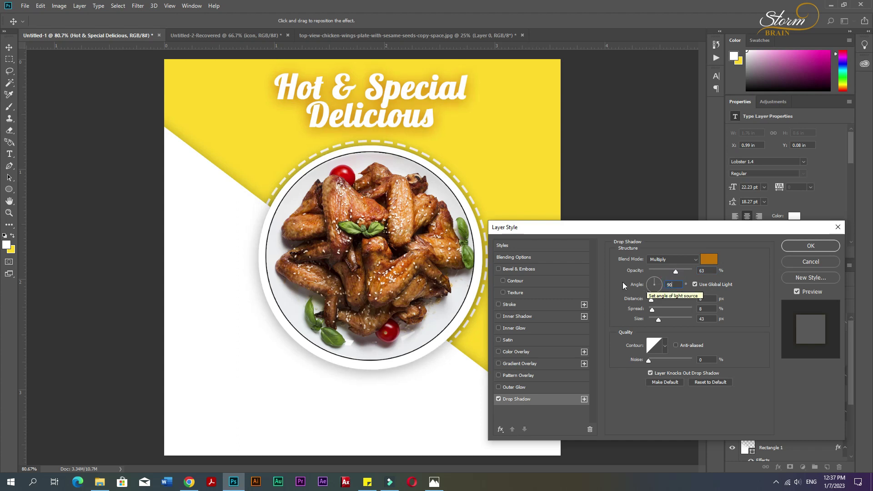
pyautogui.moveTo(676, 271); pyautogui.dragTo(673, 272)
pyautogui.moveTo(658, 319); pyautogui.dragTo(653, 318)
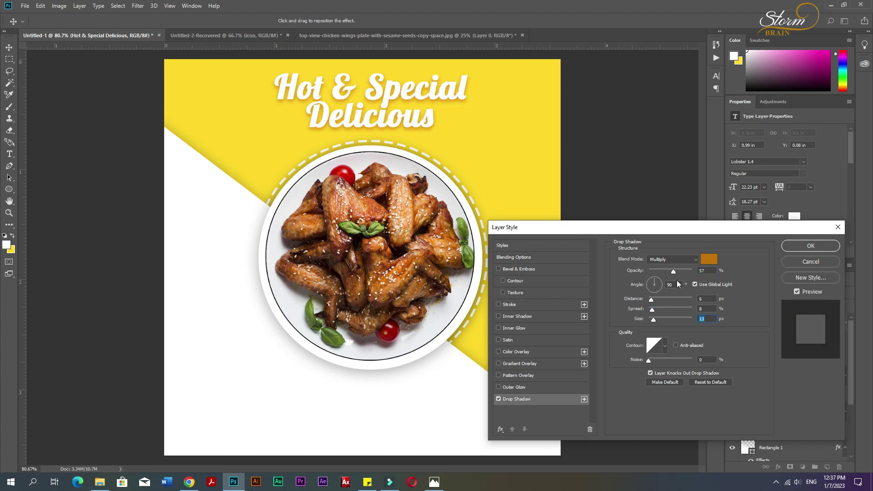
pyautogui.moveTo(673, 272); pyautogui.dragTo(684, 272)
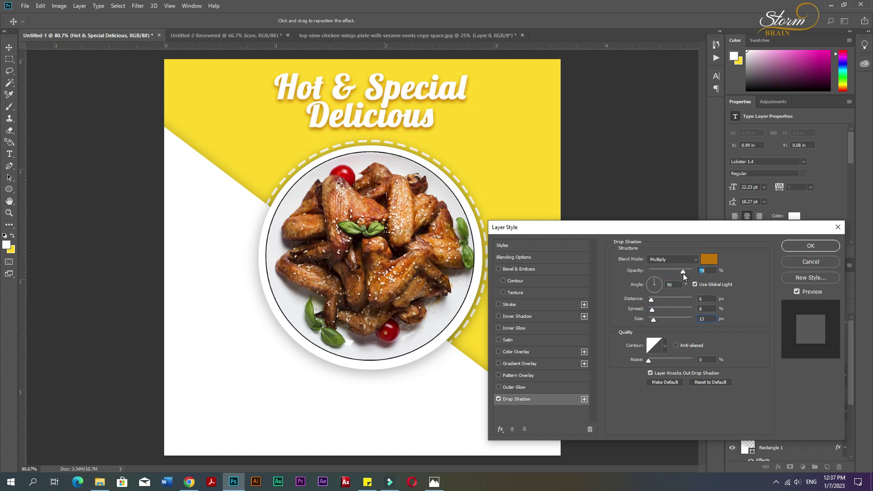
pyautogui.click(804, 246)
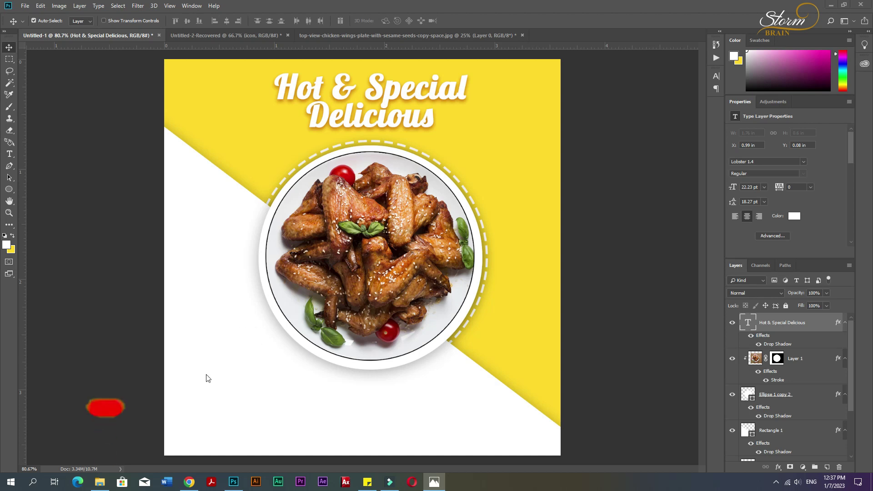
# Step: Add centred two-line text "50% SAVE" in the lower white area, in black (000000) Montserrat ExtraBold
pyautogui.press('t')
pyautogui.click(205, 352)
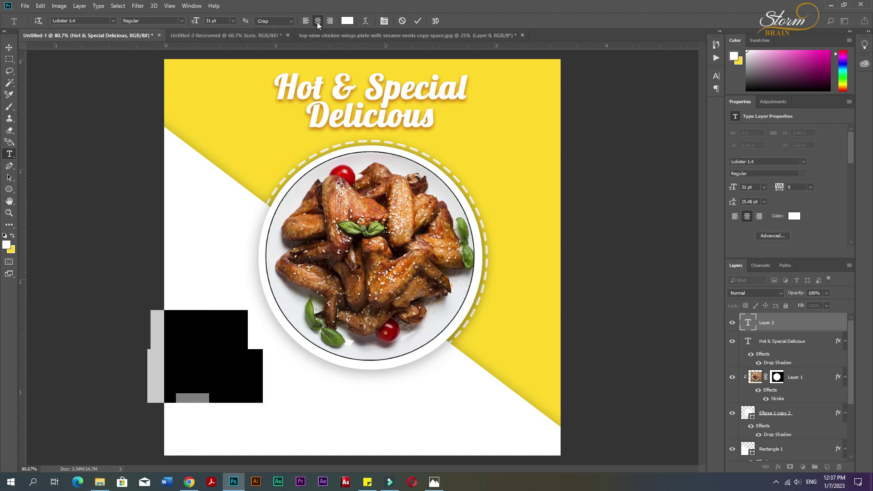
pyautogui.click(759, 163)
pyautogui.write('Mon')
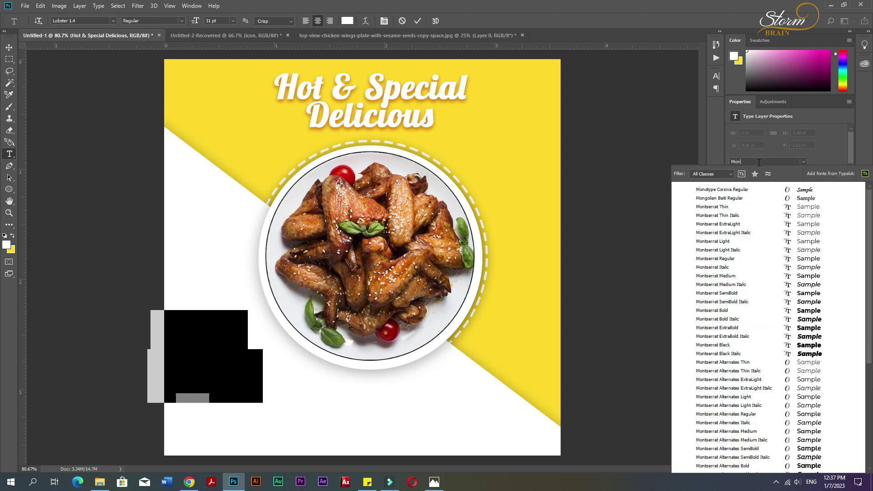
pyautogui.click(732, 328)
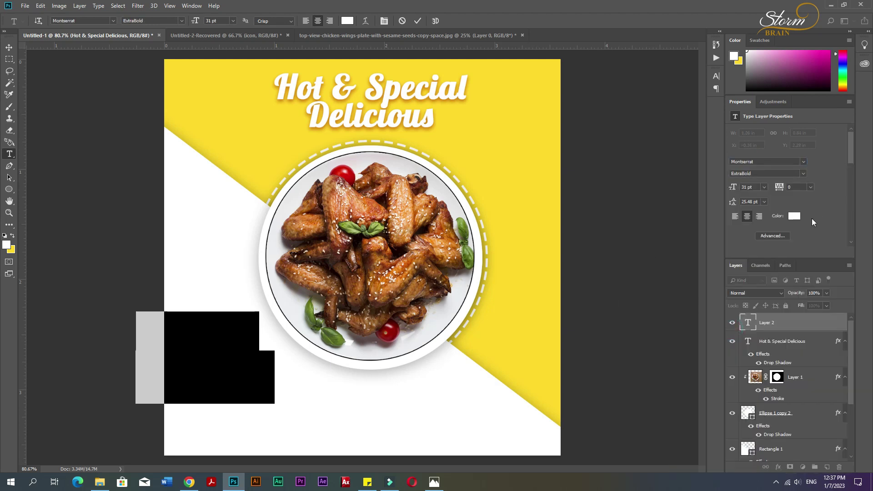
pyautogui.click(794, 216)
pyautogui.write('000000')
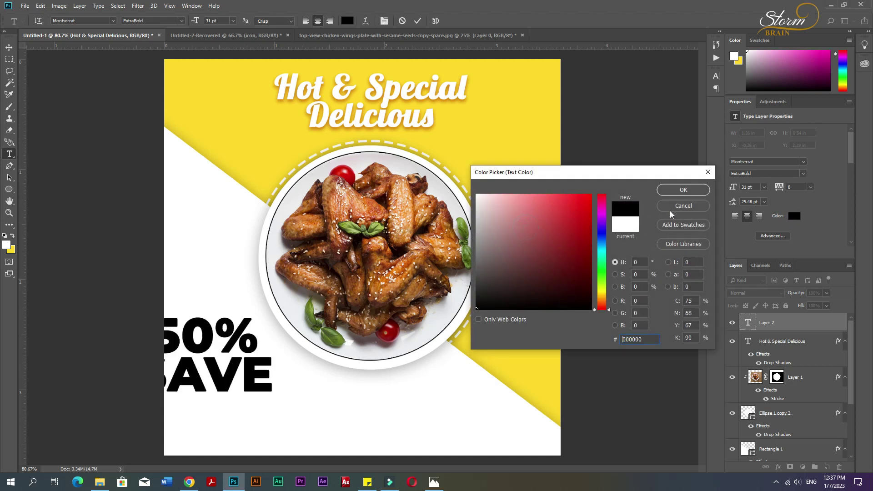
pyautogui.click(680, 190)
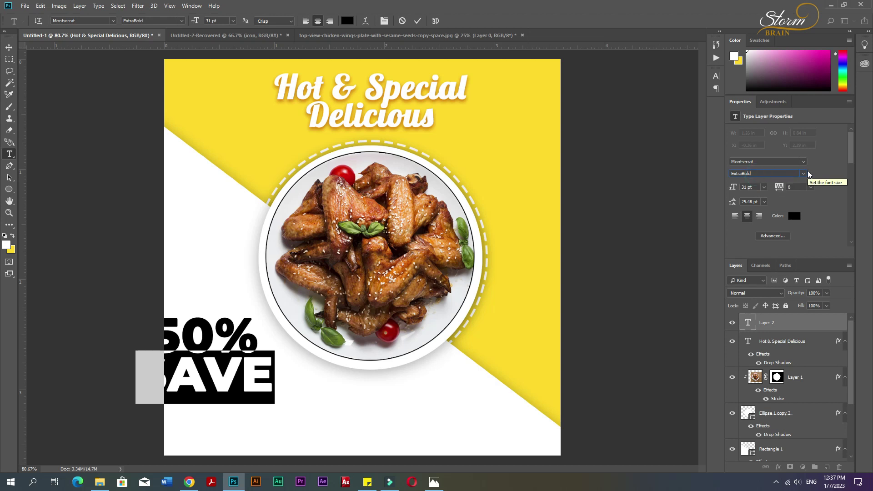
# Step: Set the word "SAVE" to Montserrat SemiBold and commit the text
pyautogui.click(802, 174)
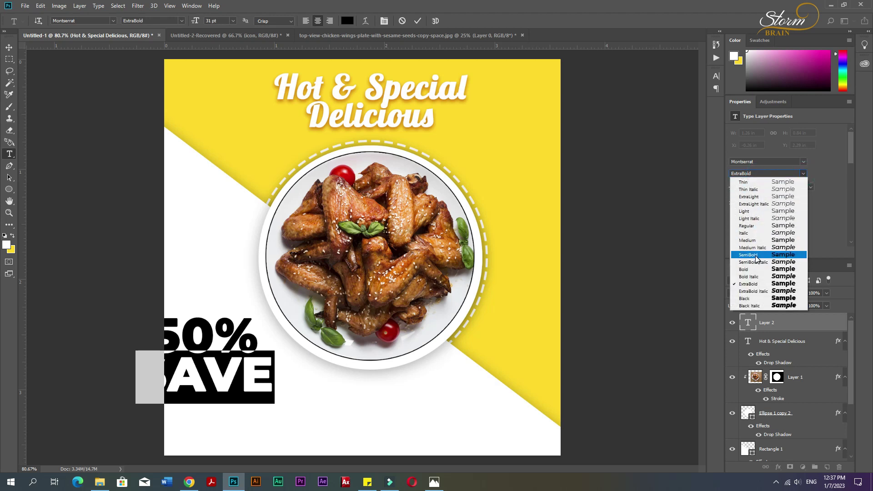
pyautogui.click(791, 254)
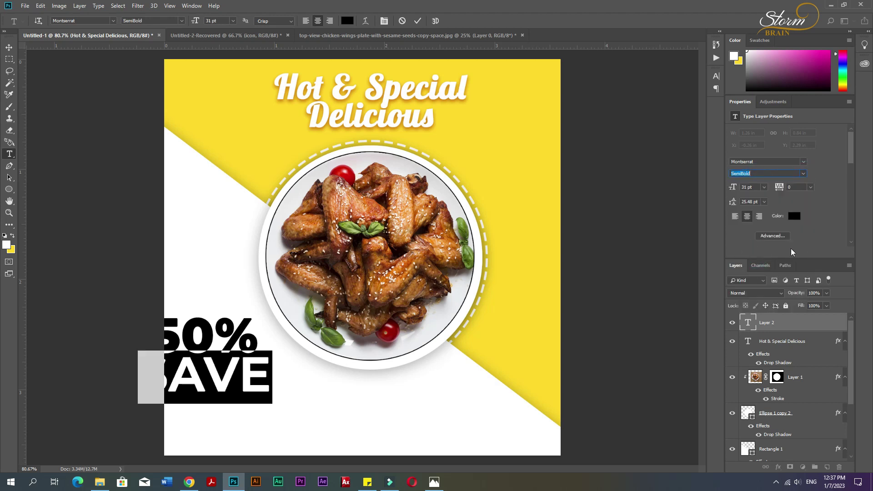
pyautogui.click(8, 47)
# Step: Recolour "50%" with the yellow ffd822 sampled from the background
pyautogui.press('t')
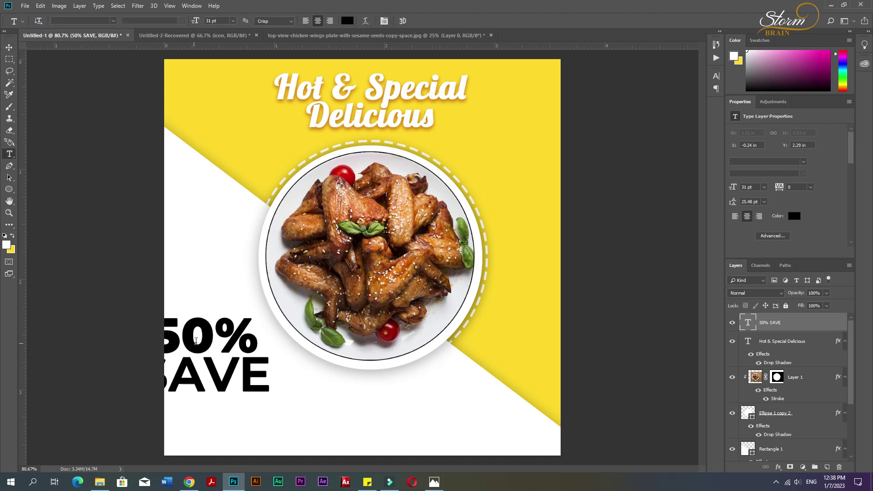
pyautogui.doubleClick(198, 340)
pyautogui.click(794, 216)
pyautogui.click(510, 112)
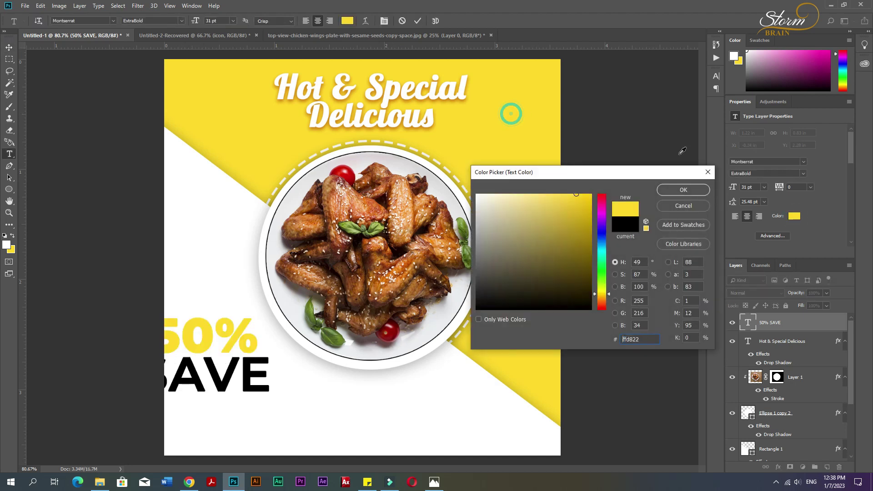
pyautogui.click(680, 190)
pyautogui.click(11, 48)
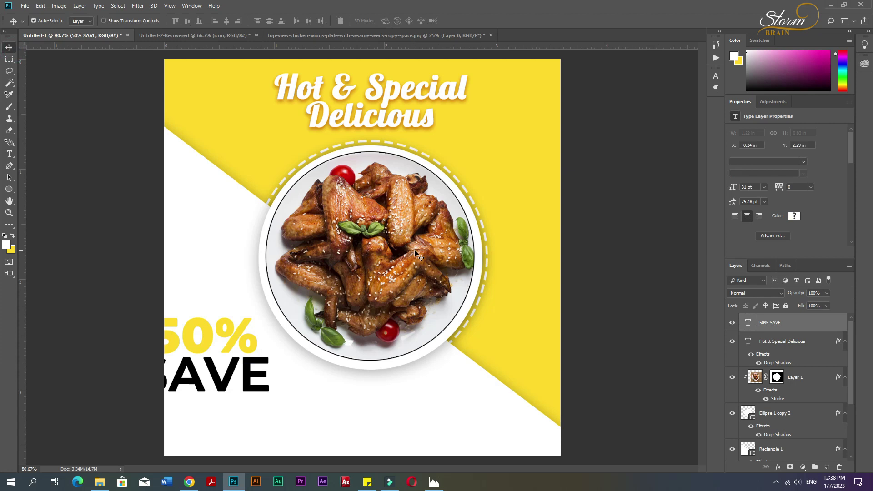
# Step: Scale the "50% SAVE" text down to about 19.5 pt, tilt it slightly upward and place it at the plate's lower left
pyautogui.hotkey('ctrl', 't')
pyautogui.moveTo(272, 312); pyautogui.dragTo(244, 300)
pyautogui.moveTo(239, 338); pyautogui.dragTo(246, 336)
pyautogui.press('Return')
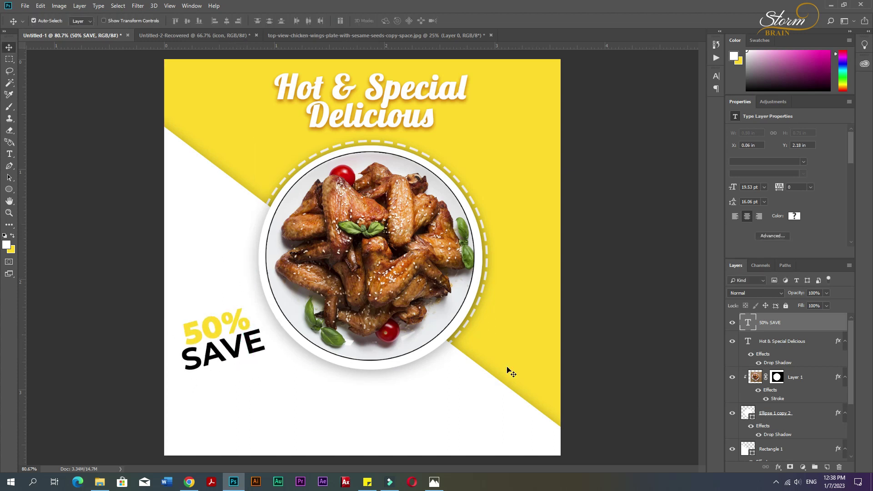
# Step: Add a black Multiply drop shadow to the "50% SAVE" text, with its opacity lowered to roughly half
pyautogui.click(779, 467)
pyautogui.click(791, 474)
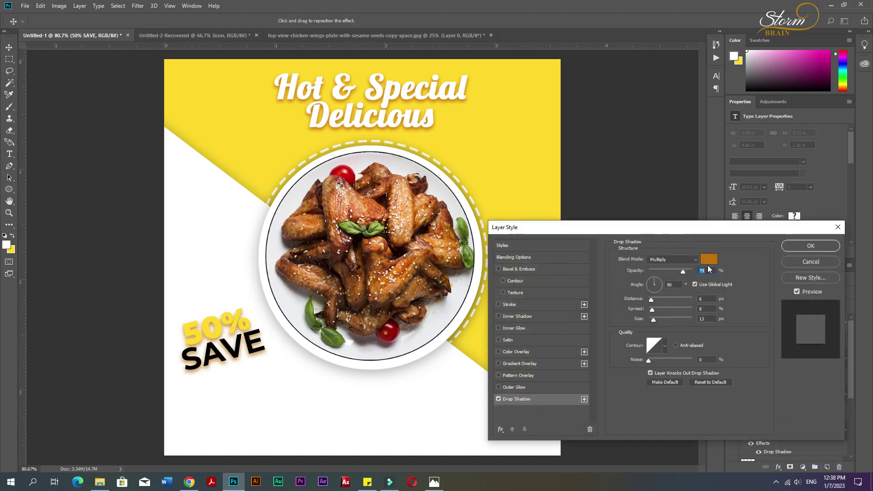
pyautogui.moveTo(681, 273); pyautogui.dragTo(623, 276)
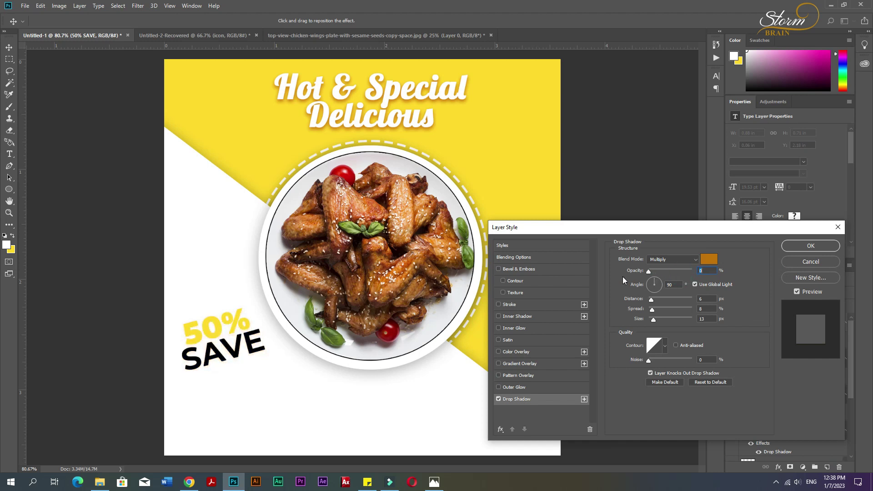
pyautogui.click(708, 261)
pyautogui.moveTo(533, 282); pyautogui.dragTo(531, 313)
pyautogui.click(665, 187)
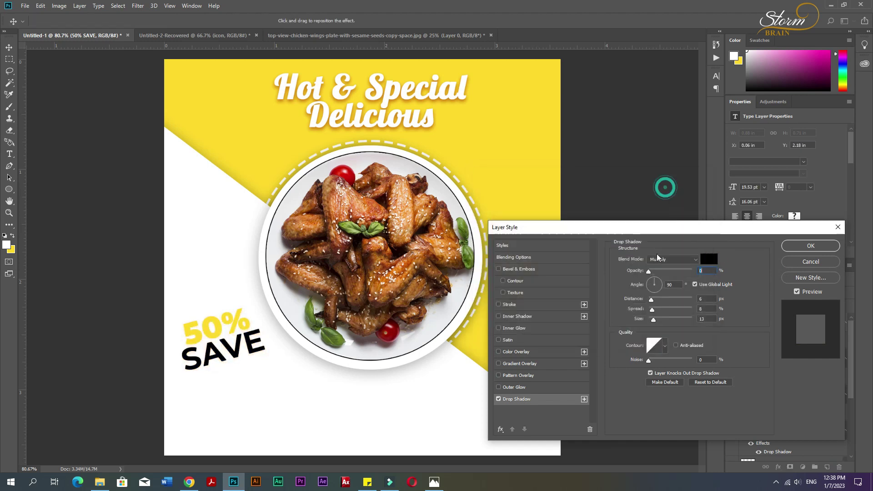
pyautogui.moveTo(652, 272); pyautogui.dragTo(672, 273)
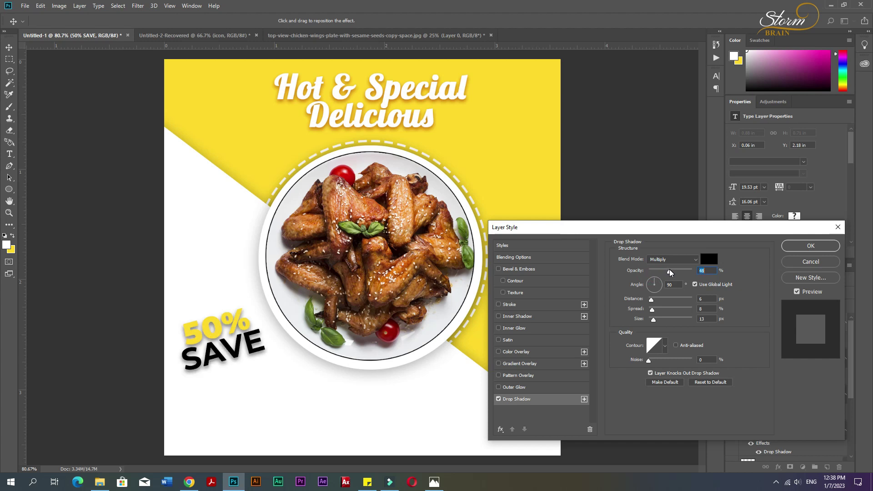
pyautogui.click(812, 246)
# Step: Add centred two-line white text "LOGO HERE" in Montserrat ExtraBold in the canvas's upper-left yellow area
pyautogui.click(366, 414)
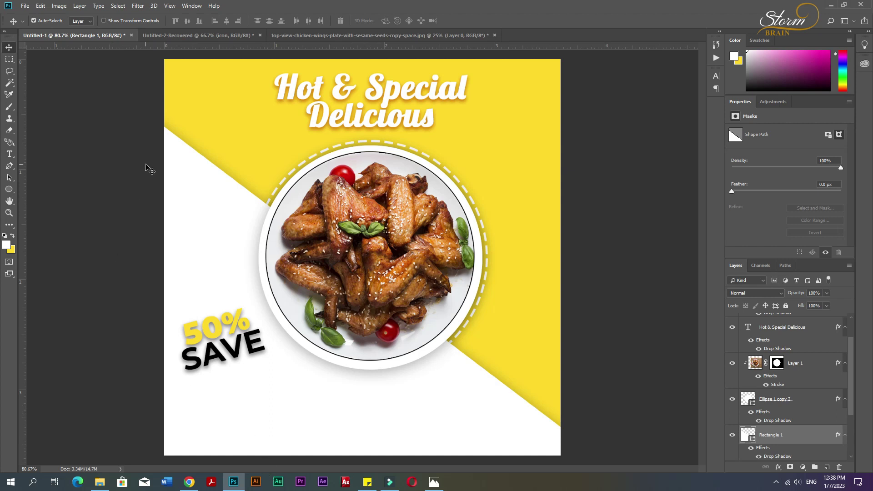
pyautogui.press('t')
pyautogui.click(189, 90)
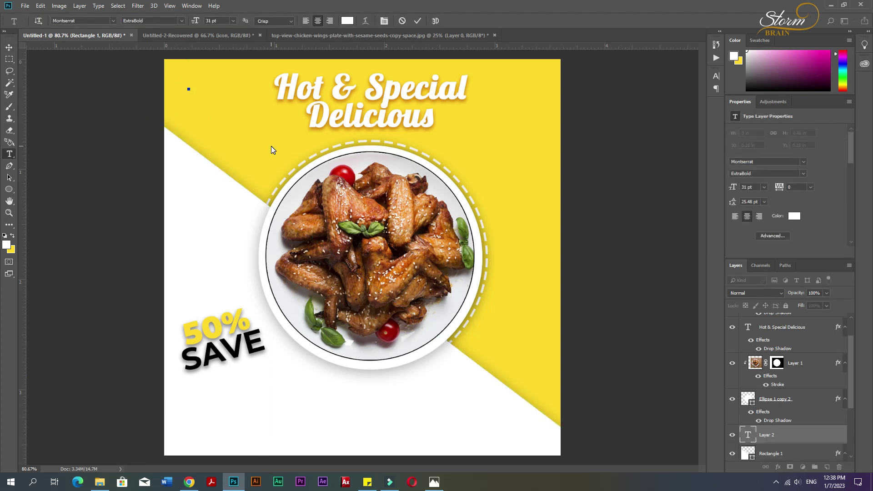
pyautogui.write('LOGO')
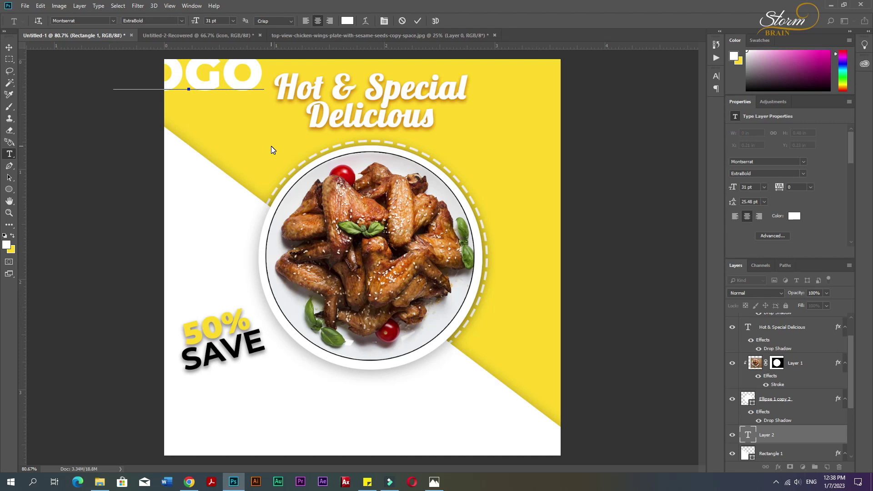
pyautogui.press('Return')
pyautogui.write('HERE')
# Step: Set "LOGO HERE" to 9 pt with 7.48 pt leading and place it inside the canvas's upper-left corner
pyautogui.hotkey('ctrl', 'a')
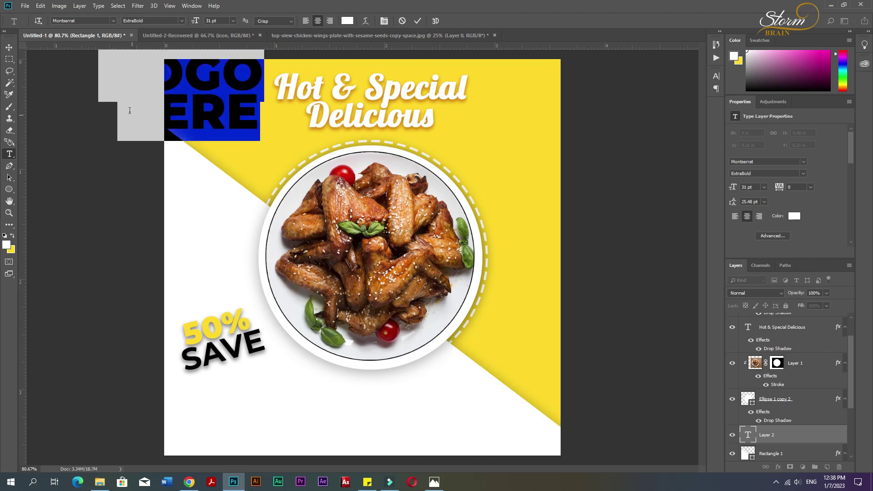
pyautogui.moveTo(197, 21); pyautogui.dragTo(185, 27)
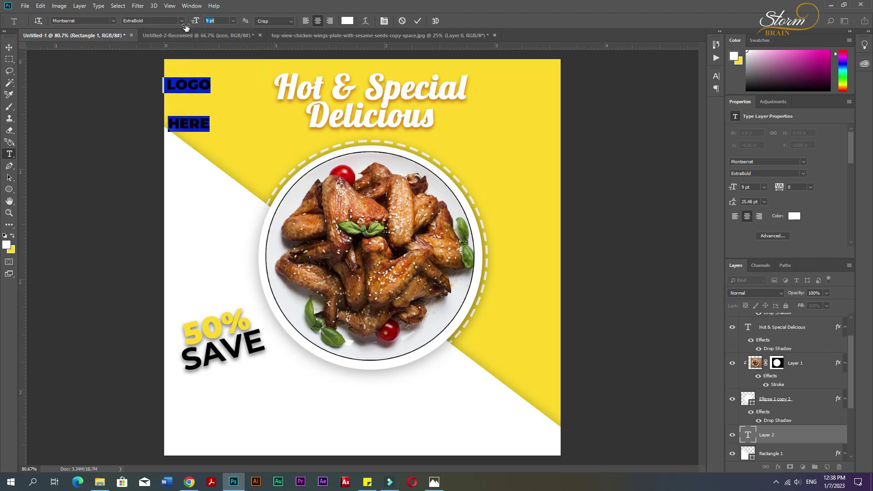
pyautogui.click(716, 76)
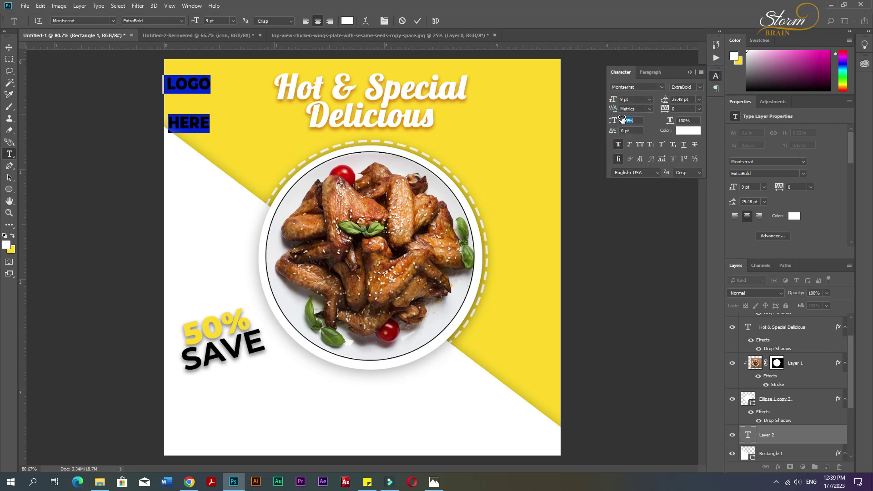
pyautogui.moveTo(664, 102); pyautogui.dragTo(656, 103)
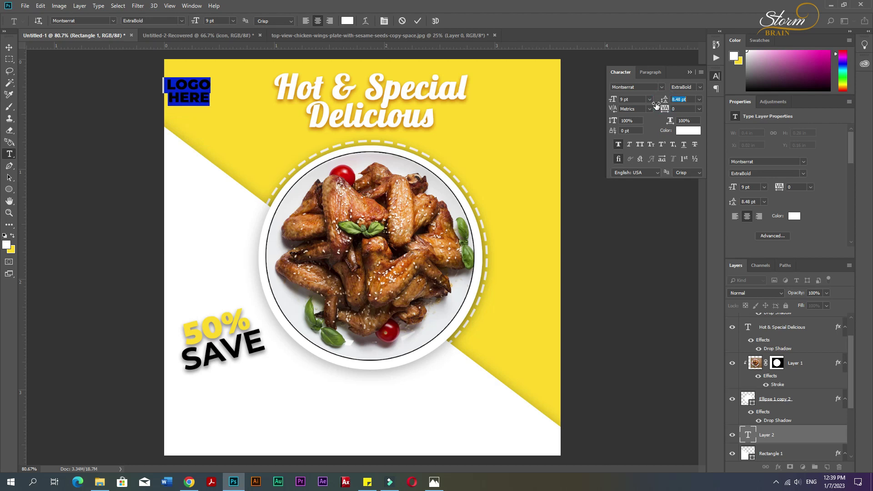
pyautogui.click(236, 107)
pyautogui.press('v')
pyautogui.moveTo(197, 88); pyautogui.dragTo(199, 80)
pyautogui.click(689, 71)
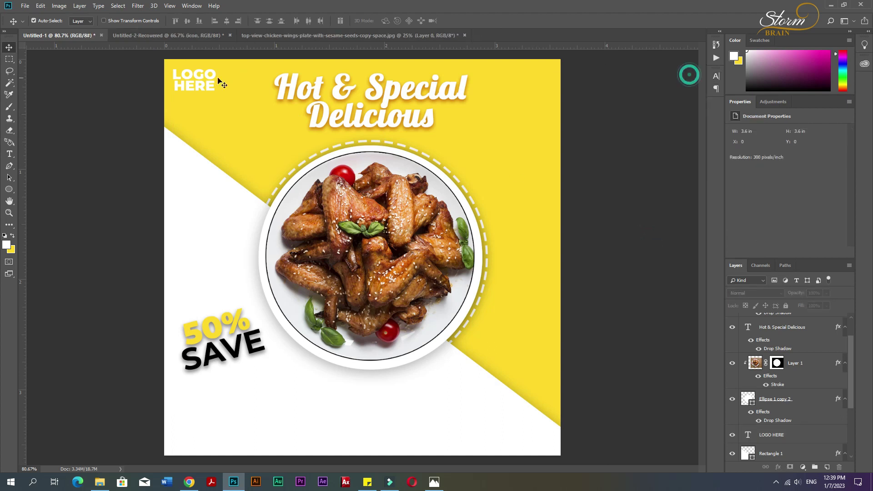
# Step: Bring the QR code from the Untitled-2-Recovered document into the post and place it in the canvas's upper-right corner
pyautogui.click(171, 35)
pyautogui.moveTo(340, 242); pyautogui.dragTo(544, 82)
pyautogui.press('Right')
pyautogui.press('Right')
pyautogui.press('Right')
pyautogui.press('Right')
pyautogui.press('Right')
pyautogui.press('Right')
pyautogui.press('Right')
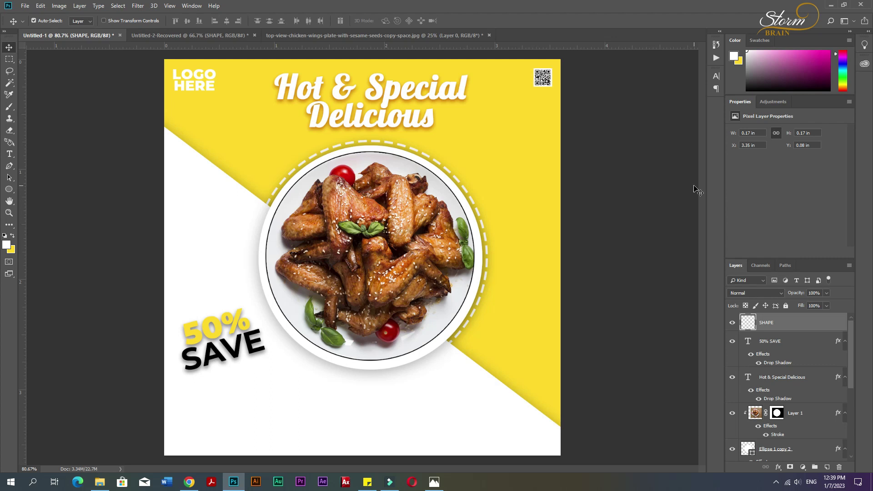
pyautogui.click(645, 195)
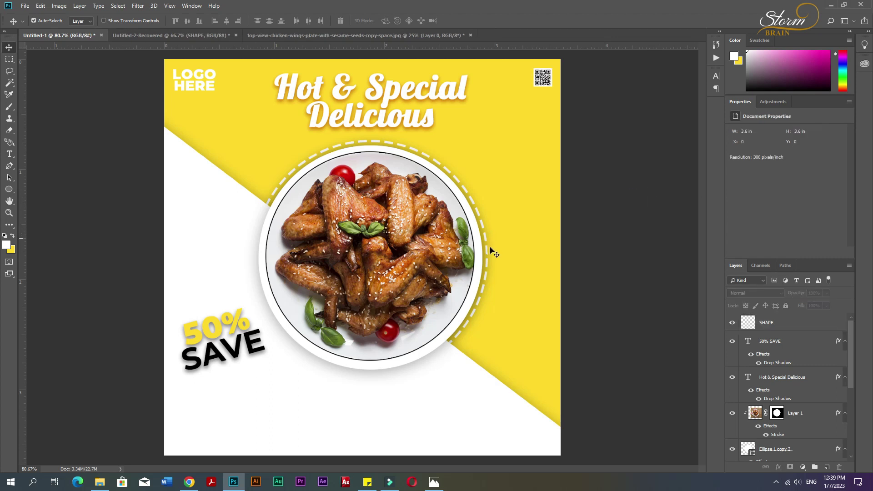
# Step: Add the text "order Now" in the lower white area and colour it black
pyautogui.press('t')
pyautogui.click(340, 426)
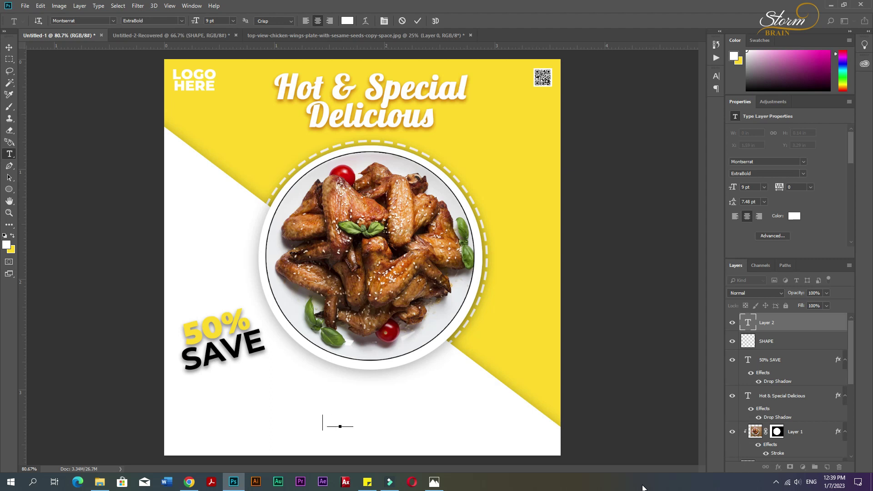
pyautogui.hotkey('ctrl', 'a')
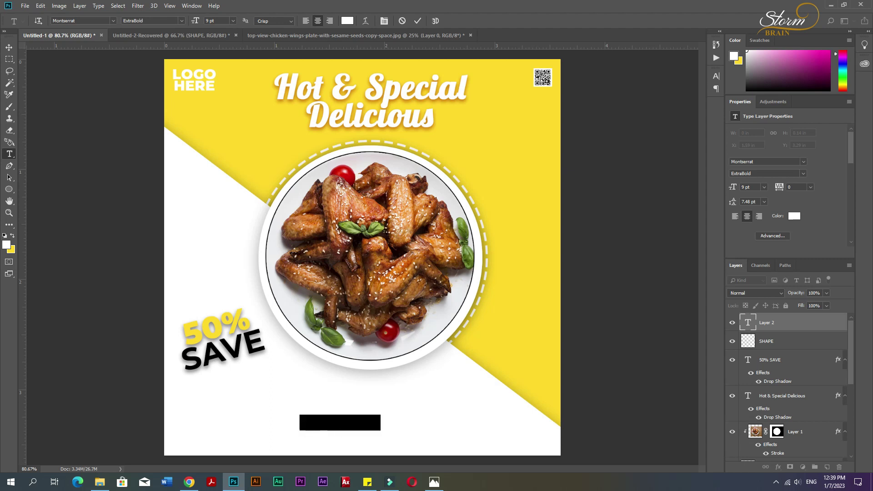
pyautogui.click(797, 215)
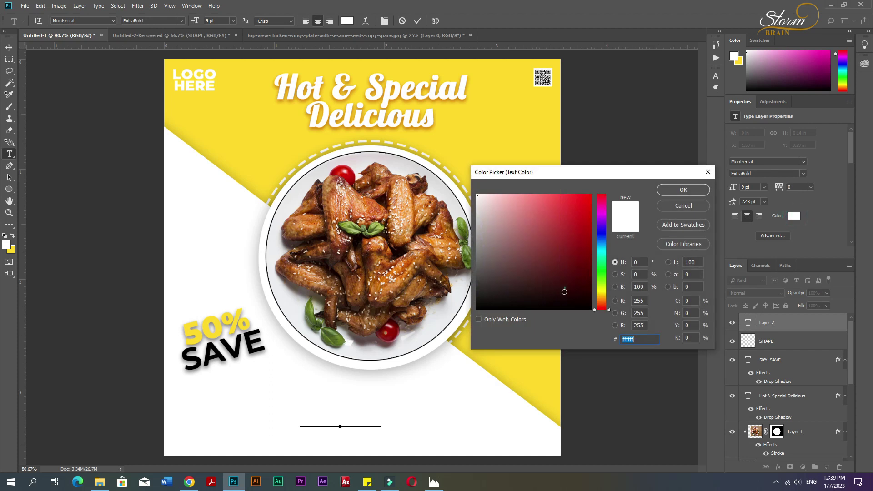
pyautogui.click(565, 291)
pyautogui.click(683, 190)
# Step: Set the "order Now" text to Montserrat SemiBold in all caps
pyautogui.click(802, 174)
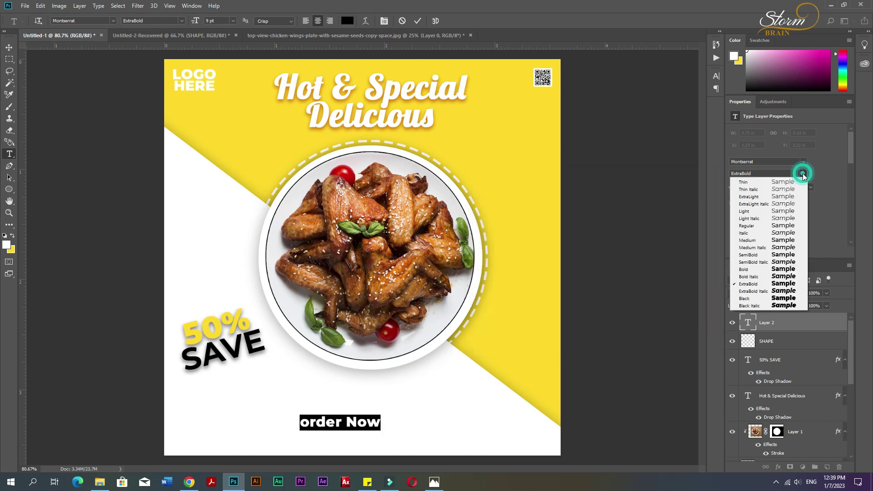
pyautogui.click(750, 255)
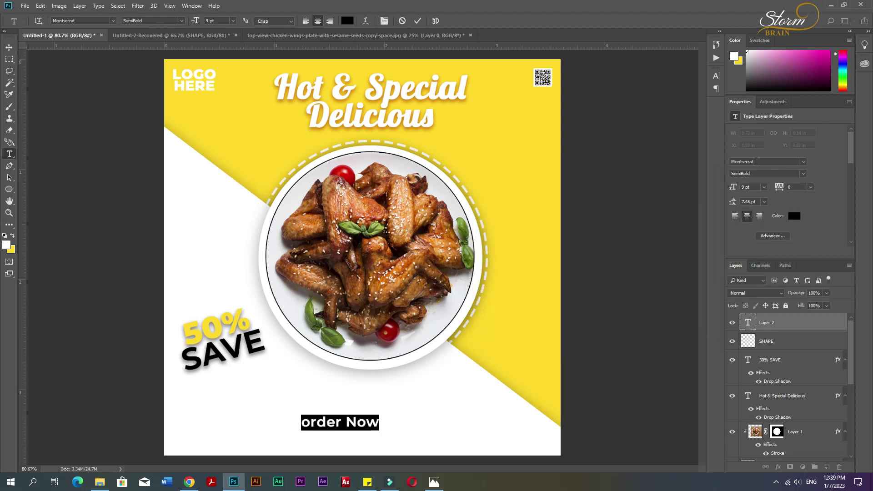
pyautogui.click(716, 76)
pyautogui.click(639, 145)
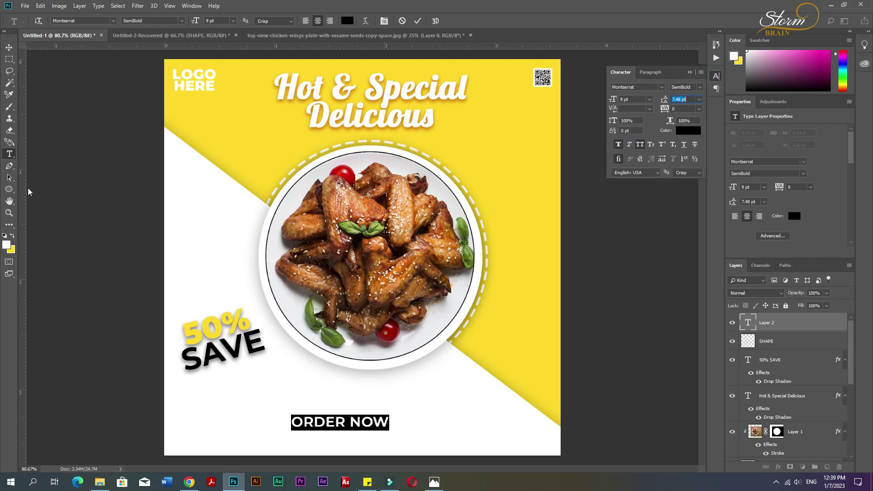
# Step: Scale the "ORDER NOW" text down to about 6.22 pt and place it near the canvas's lower centre
pyautogui.click(9, 47)
pyautogui.hotkey('ctrl', 't')
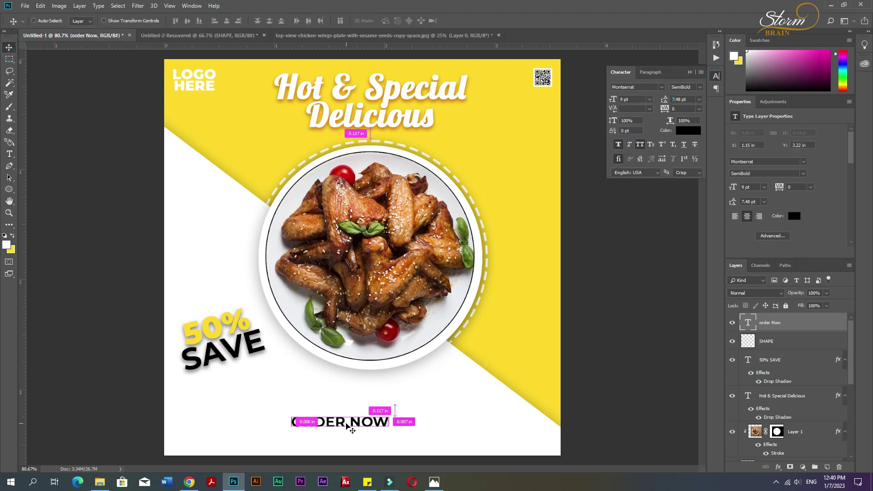
pyautogui.moveTo(385, 415)
pyautogui.mouseDown()
pyautogui.moveTo(376, 417)
pyautogui.moveTo(379, 427)
pyautogui.moveTo(392, 431)
pyautogui.moveTo(379, 427)
pyautogui.mouseUp()
pyautogui.press('Return')
pyautogui.click(413, 422)
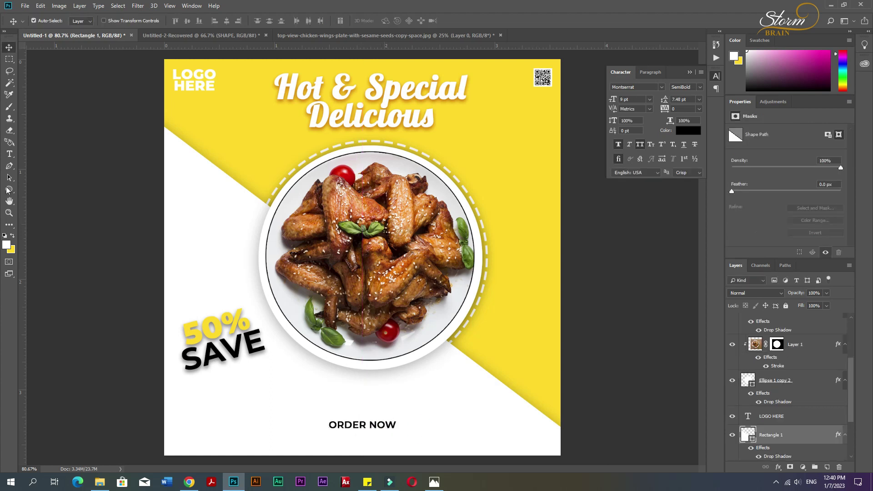
# Step: Draw a rectangle about 284 by 55 px around the "ORDER NOW" text, above the white background shape
pyautogui.rightClick(9, 190)
pyautogui.click(43, 190)
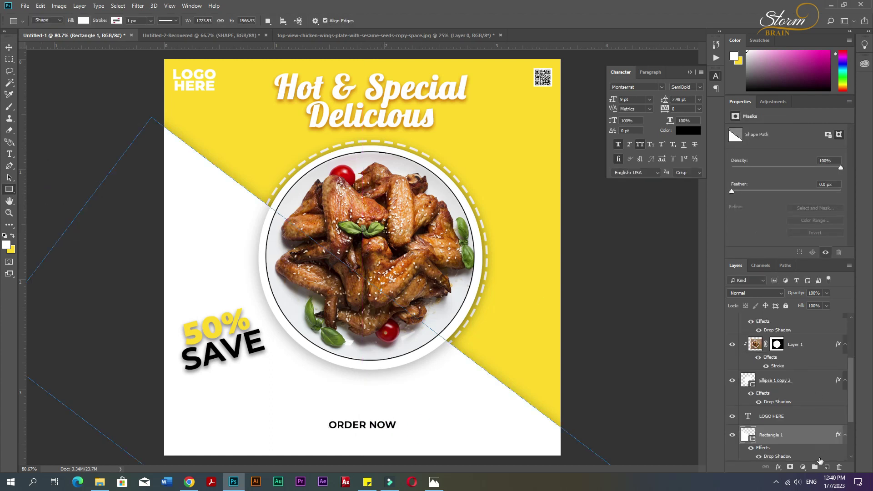
pyautogui.click(827, 467)
pyautogui.moveTo(325, 418); pyautogui.dragTo(430, 437)
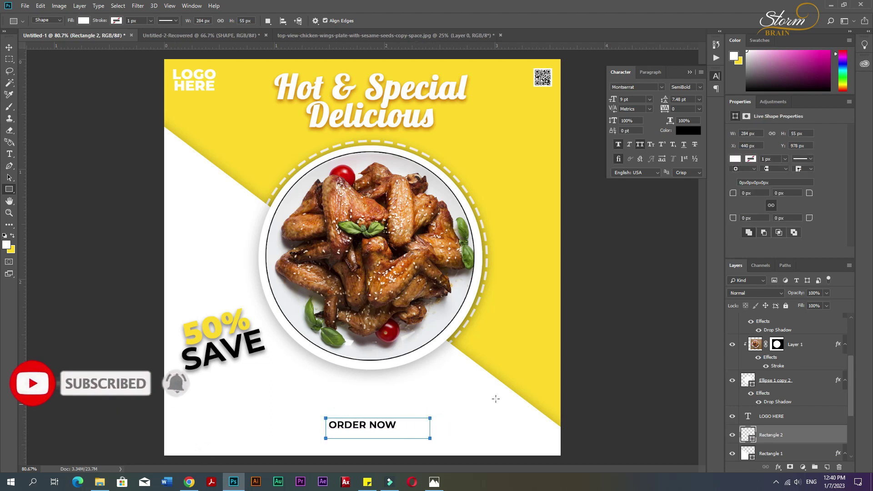
# Step: Remove the new rectangle's fill and give it a black 2 px stroke
pyautogui.click(737, 159)
pyautogui.click(741, 176)
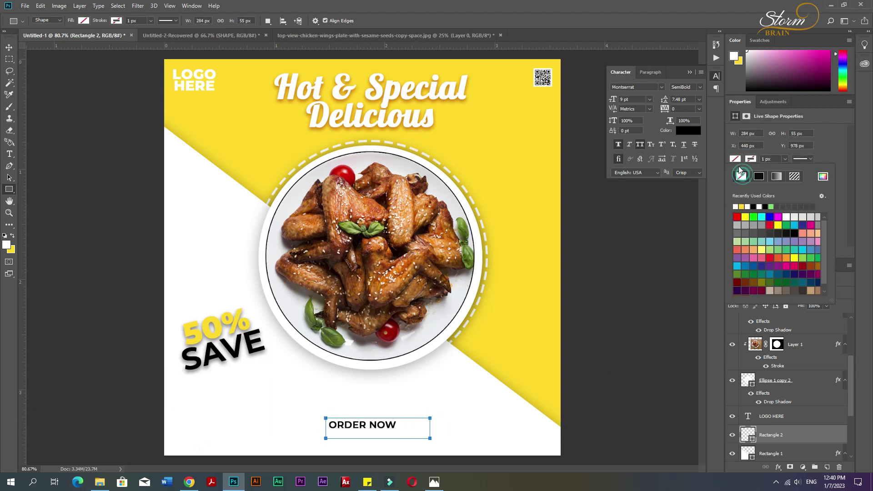
pyautogui.click(753, 208)
pyautogui.click(785, 159)
pyautogui.click(785, 159)
pyautogui.moveTo(786, 170)
pyautogui.mouseDown()
pyautogui.moveTo(793, 169)
pyautogui.moveTo(782, 171)
pyautogui.mouseUp()
pyautogui.click(773, 158)
pyautogui.write('2')
pyautogui.press('Return')
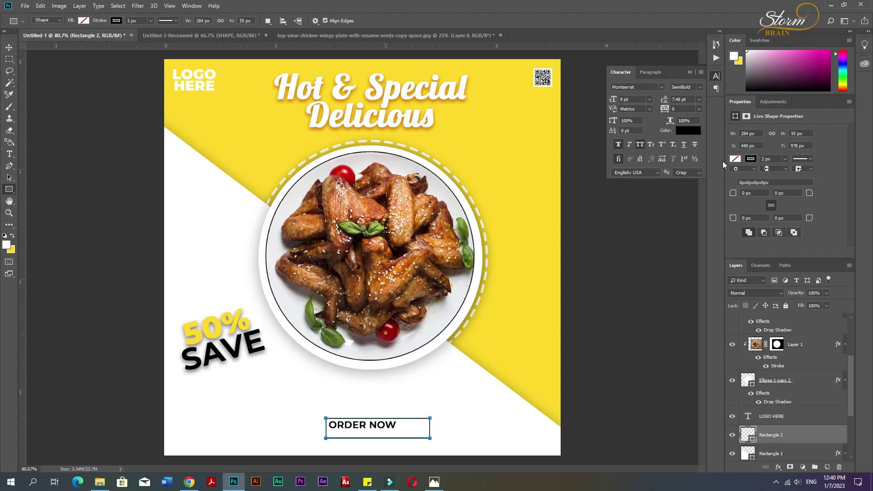
# Step: Thicken the rectangle's stroke to 4 px and round all its corners to 13 px
pyautogui.click(778, 159)
pyautogui.write('4')
pyautogui.press('Return')
pyautogui.moveTo(733, 193); pyautogui.dragTo(738, 194)
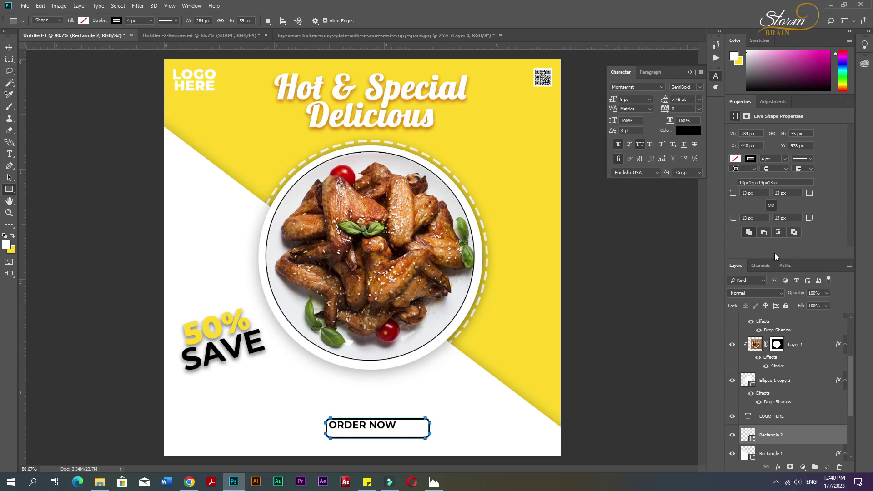
# Step: Centre the rounded rectangle and the "ORDER NOW" text on each other, horizontally and vertically
pyautogui.press('v')
pyautogui.click(187, 20)
pyautogui.click(227, 21)
pyautogui.moveTo(395, 427); pyautogui.dragTo(388, 430)
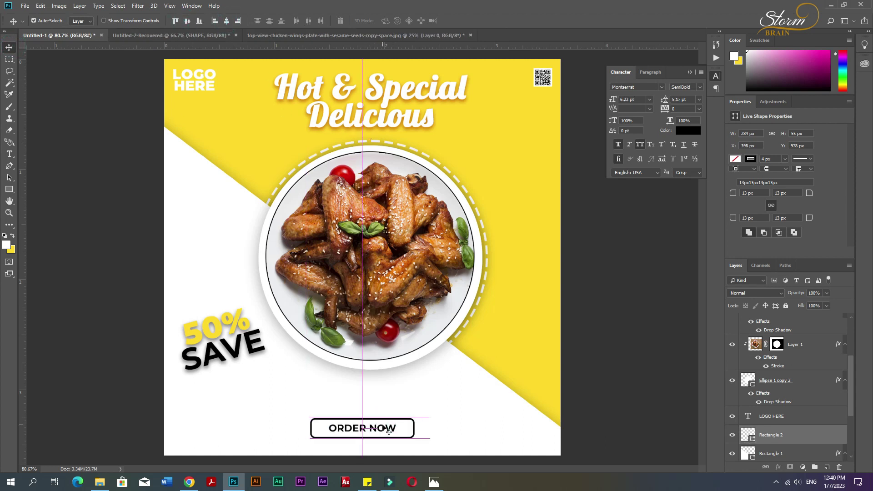
pyautogui.click(414, 432)
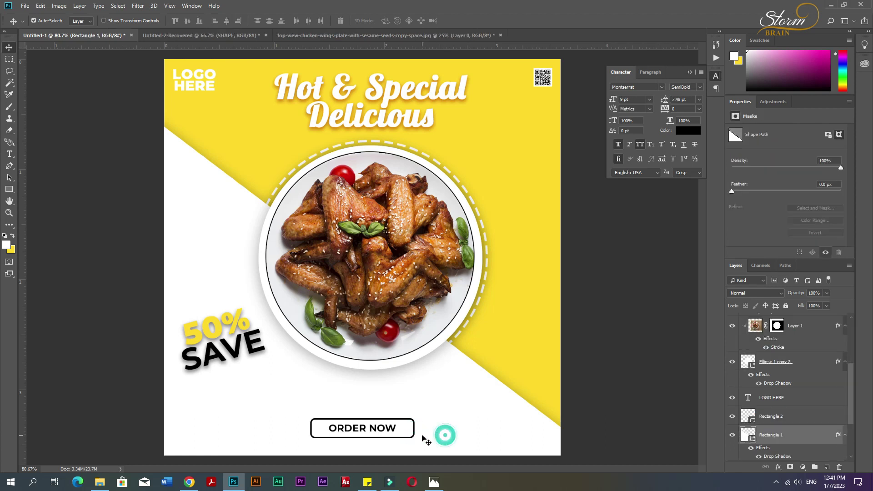
# Step: Narrow the rounded rectangle symmetrically around "ORDER NOW" to about 259 px wide
pyautogui.hotkey('ctrl', 't')
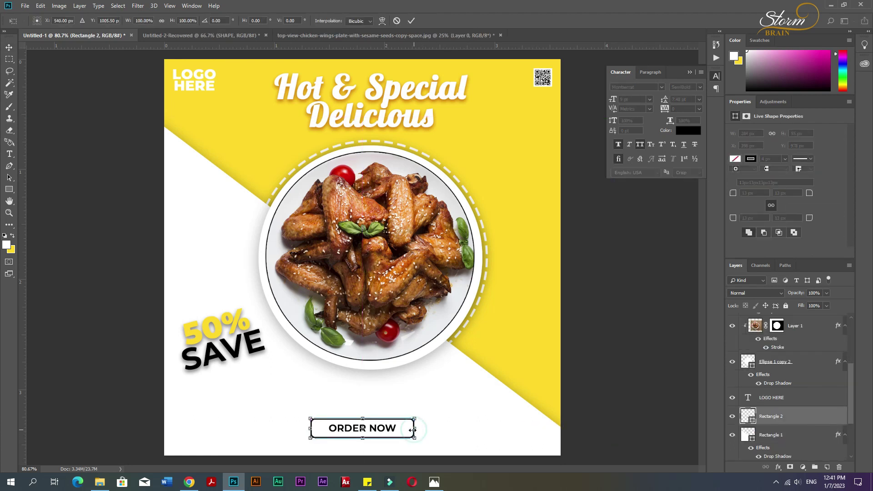
pyautogui.moveTo(412, 432); pyautogui.dragTo(411, 430)
pyautogui.press('Return')
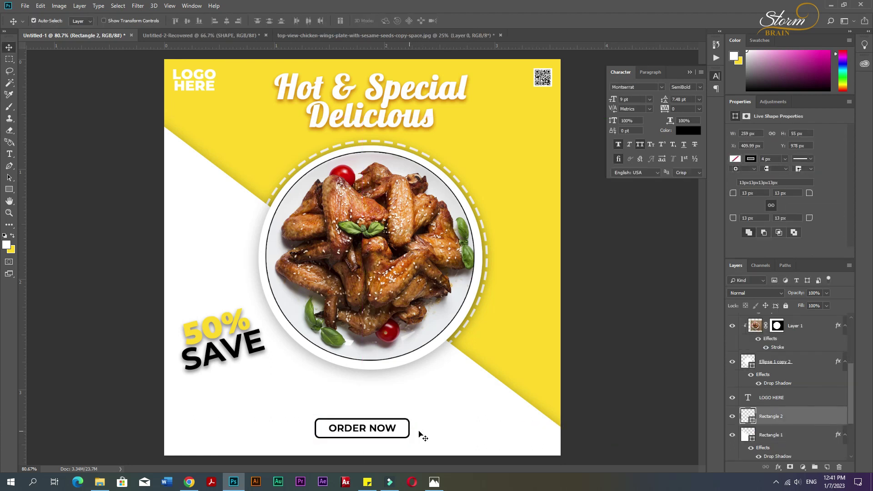
pyautogui.click(475, 436)
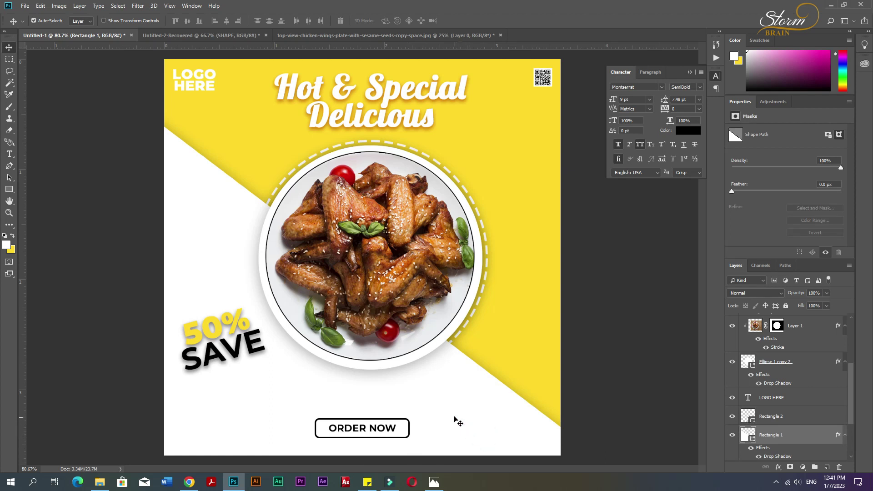
pyautogui.press('t')
pyautogui.click(502, 350)
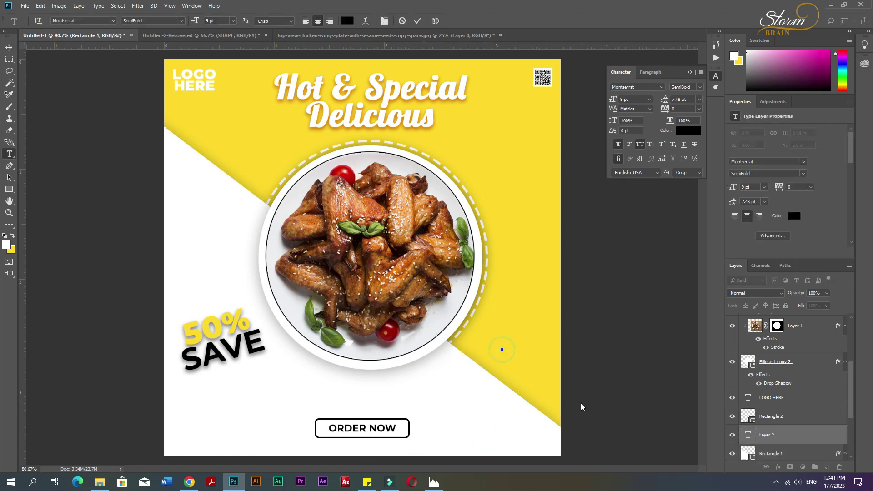
pyautogui.write('MORE IN')
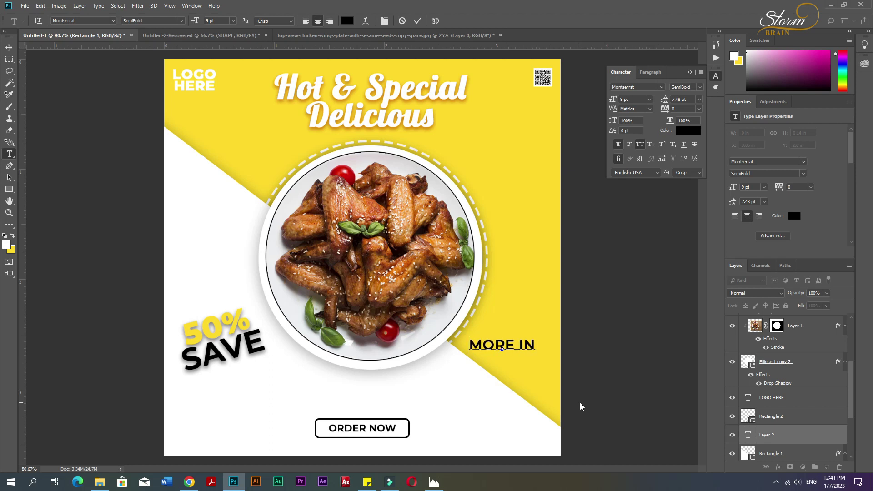
pyautogui.write('FOR')
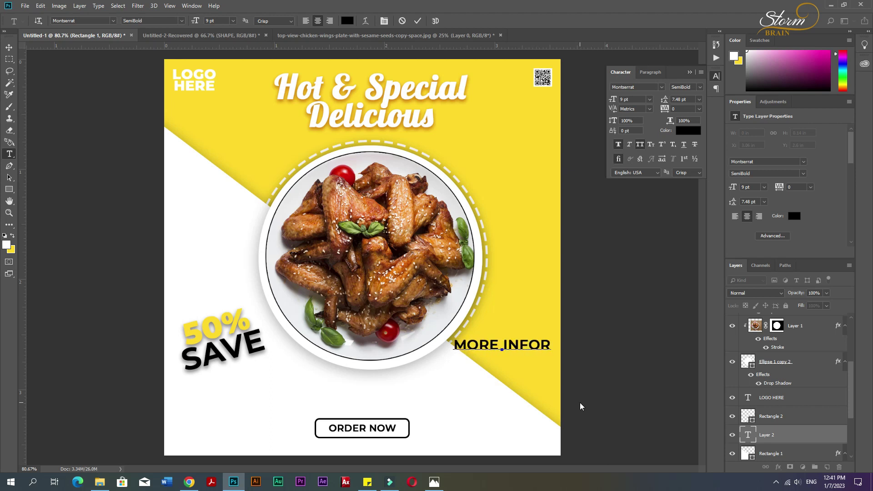
pyautogui.write('MATI')
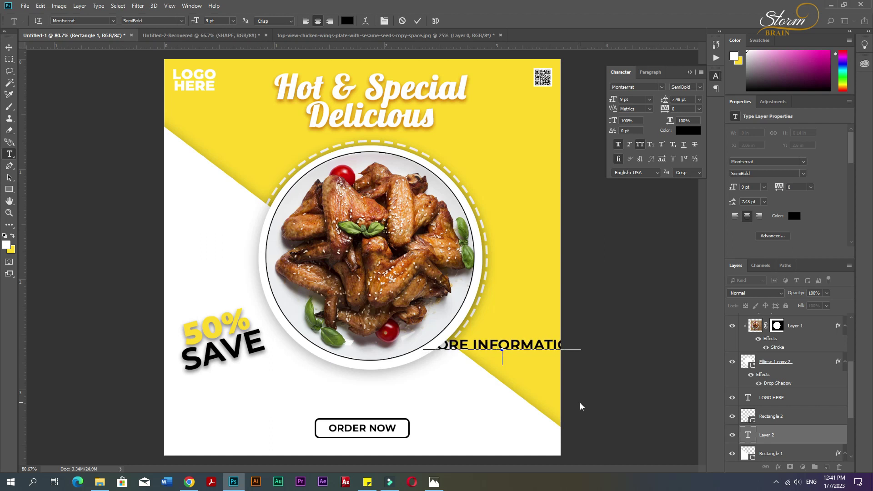
pyautogui.write('ONWWW')
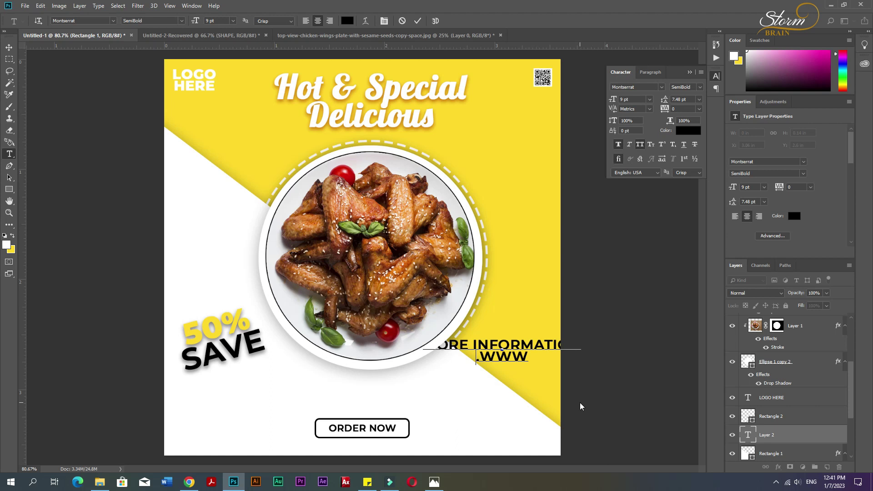
pyautogui.write('.YOURSITE.C')
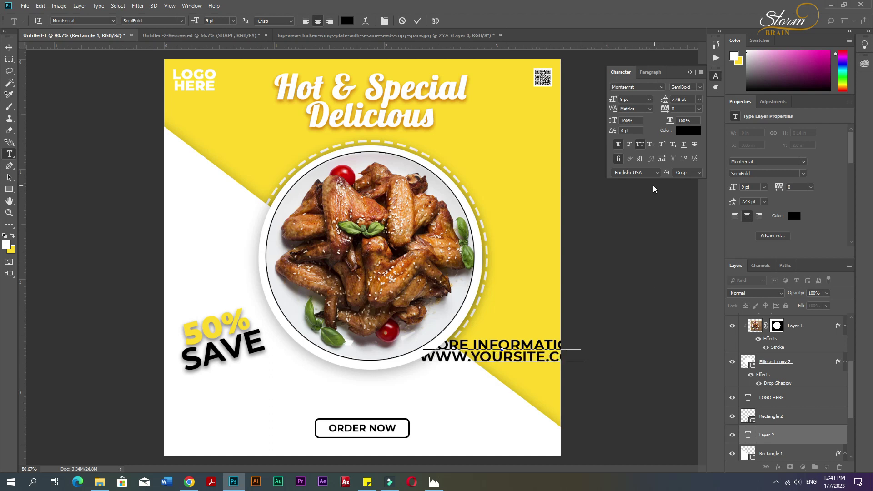
# Step: Set the "MORE INFORMATION" line to Regular weight and left-align both lines of the text
pyautogui.tripleClick(512, 345)
pyautogui.click(699, 89)
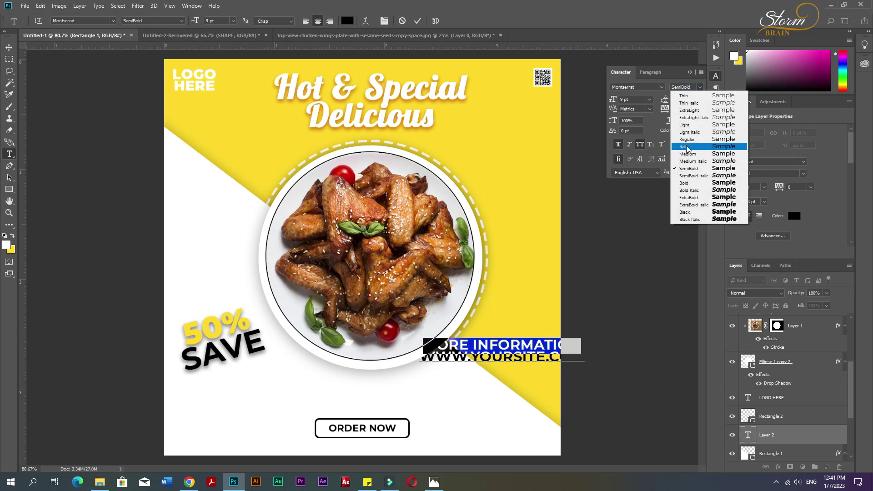
pyautogui.click(682, 134)
pyautogui.click(759, 216)
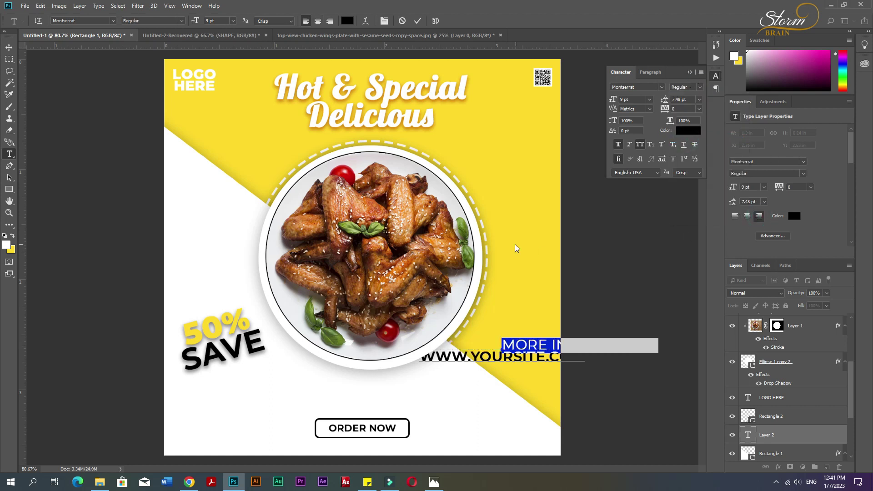
pyautogui.hotkey('ctrl', 'a')
pyautogui.click(758, 215)
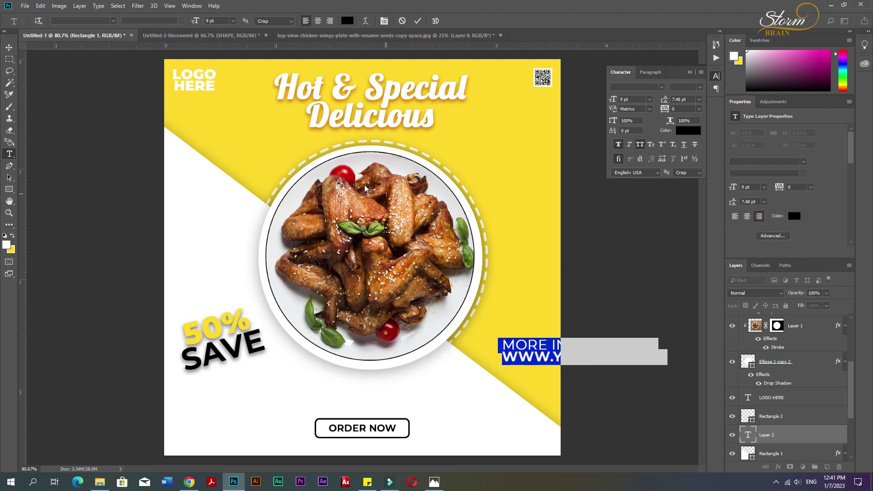
# Step: Move the contact text beside the "ORDER NOW" frame and turn off All Caps for it
pyautogui.click(9, 47)
pyautogui.moveTo(536, 358); pyautogui.dragTo(466, 413)
pyautogui.click(640, 145)
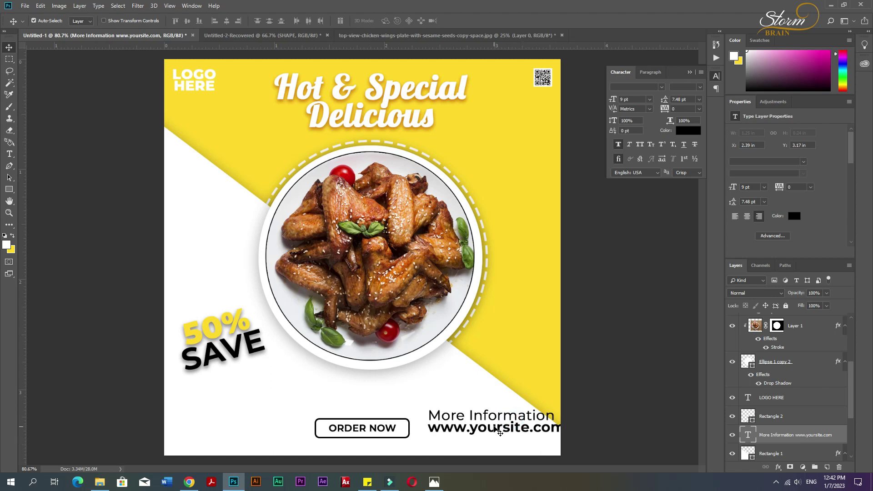
# Step: Change the capital "I" in the contact text's first line to lowercase so it reads "More information"
pyautogui.press('t')
pyautogui.click(478, 414)
pyautogui.press('BackSpace')
pyautogui.write('i')
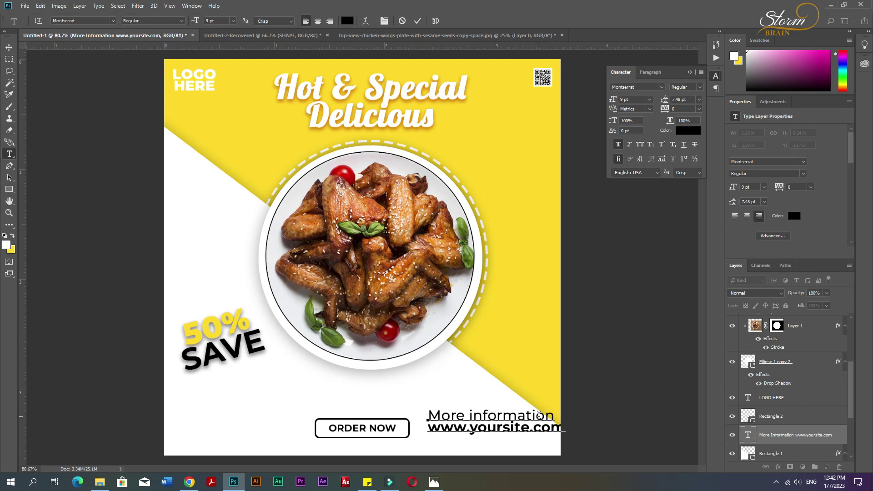
# Step: Right-align both lines of the contact text and reposition them at the lower right of the post
pyautogui.tripleClick(470, 410)
pyautogui.click(689, 100)
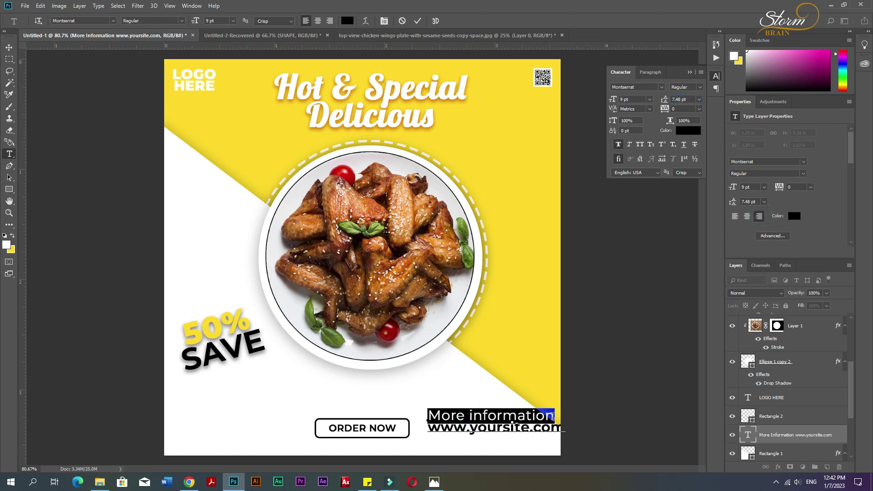
pyautogui.tripleClick(495, 430)
pyautogui.hotkey('ctrl', 'a')
pyautogui.click(329, 21)
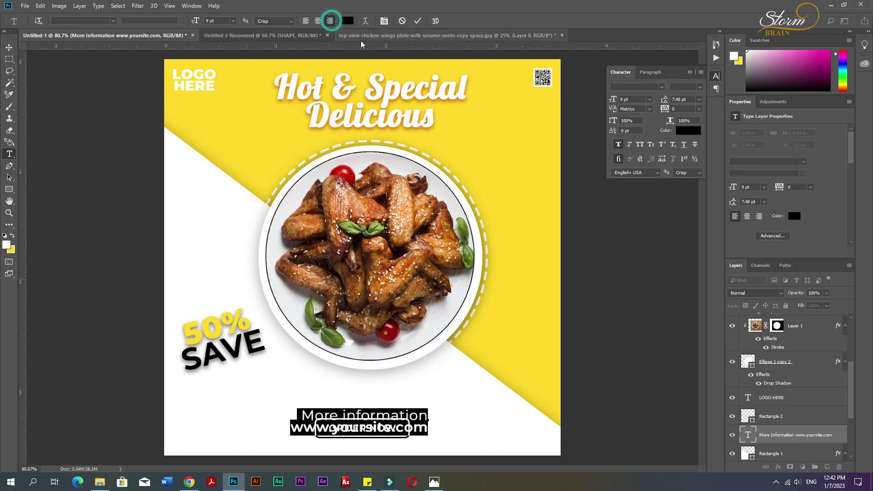
pyautogui.tripleClick(419, 417)
pyautogui.moveTo(376, 427); pyautogui.dragTo(505, 431)
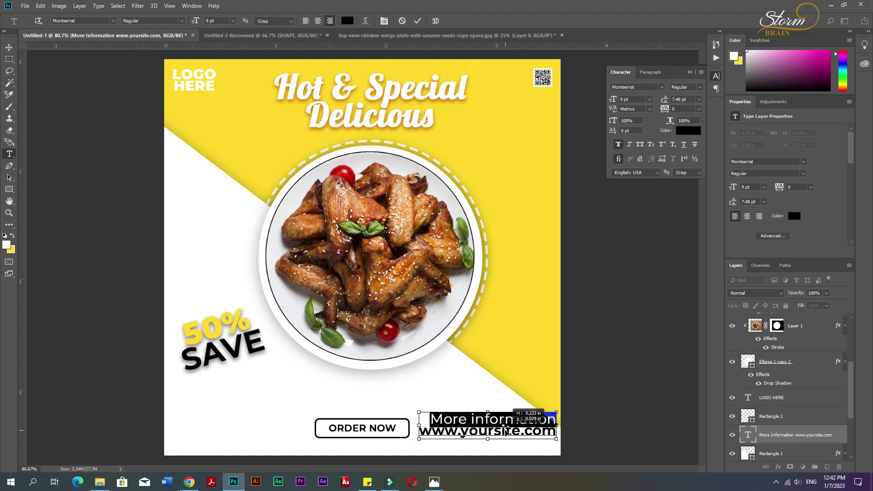
pyautogui.click(224, 21)
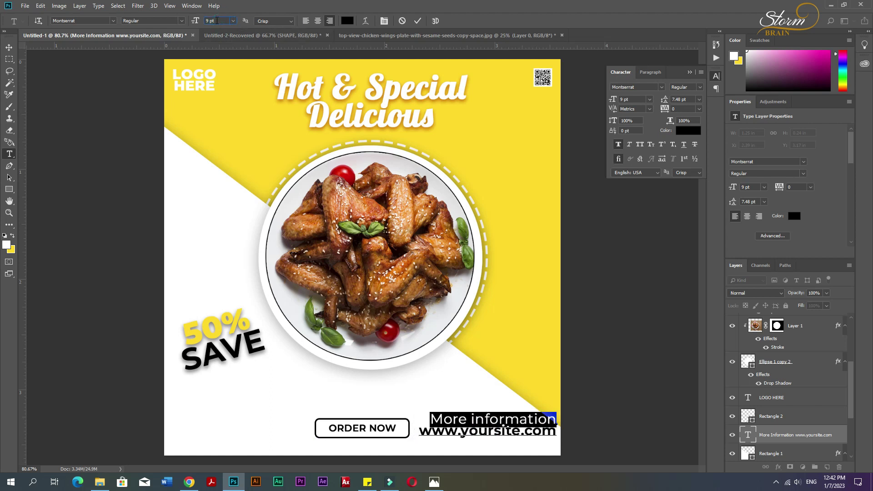
pyautogui.scroll(-4, 218, 21)
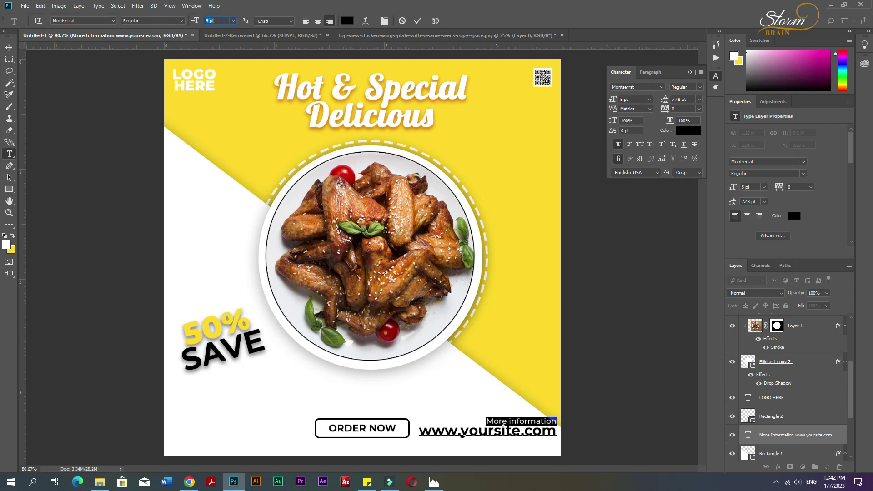
pyautogui.click(9, 154)
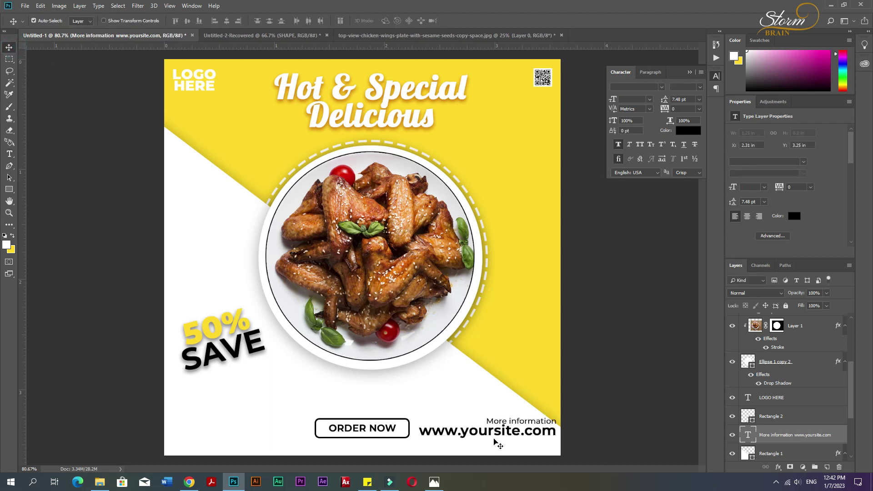
pyautogui.tripleClick(494, 427)
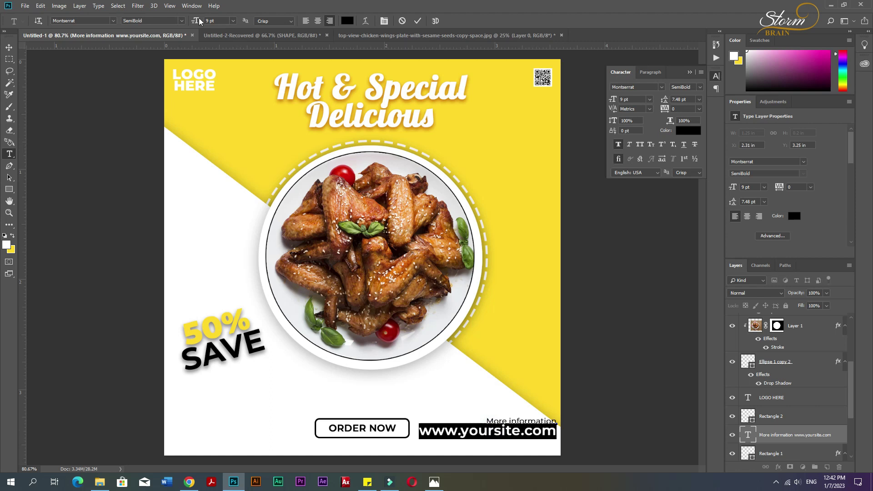
pyautogui.click(220, 21)
pyautogui.scroll(-2, 220, 21)
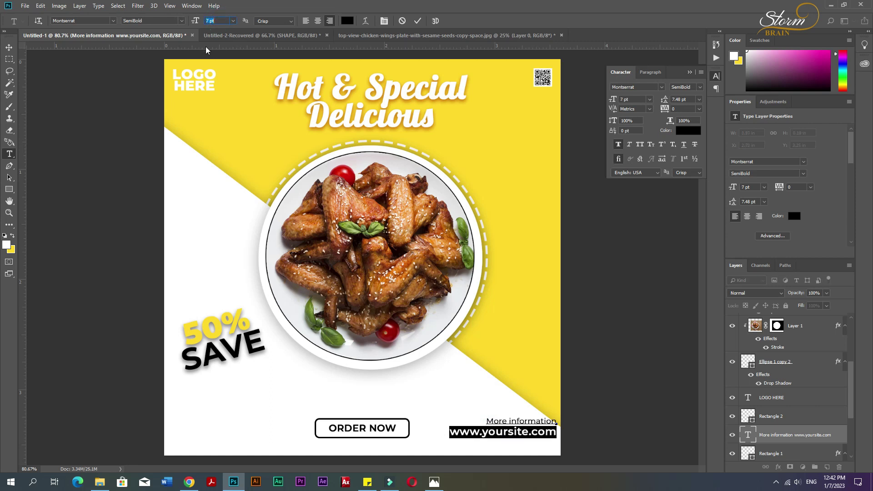
pyautogui.click(617, 145)
pyautogui.click(9, 47)
pyautogui.moveTo(513, 435); pyautogui.dragTo(486, 433)
# Step: Move the "ORDER NOW" text and its rounded frame up, above the level of the contact text
pyautogui.click(409, 428)
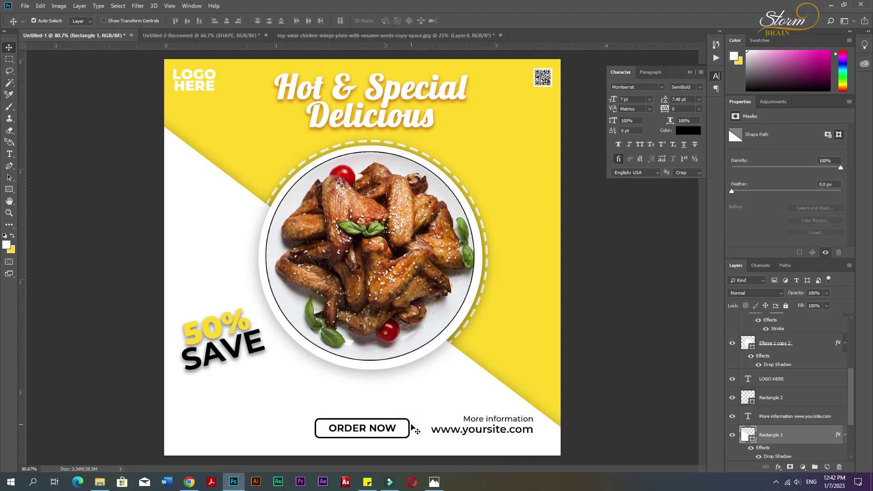
pyautogui.moveTo(386, 428); pyautogui.dragTo(392, 399)
pyautogui.hotkey('ctrl', 'z')
pyautogui.click(439, 424)
pyautogui.click(400, 427)
# Step: Duplicate the contact text, left-align the copy and place it at the lower left, level with the original
pyautogui.moveTo(477, 434); pyautogui.dragTo(233, 440)
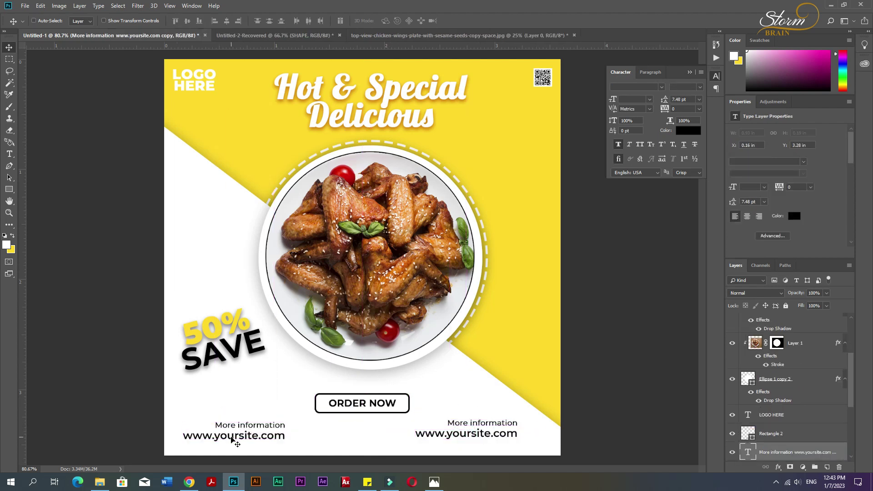
pyautogui.doubleClick(257, 437)
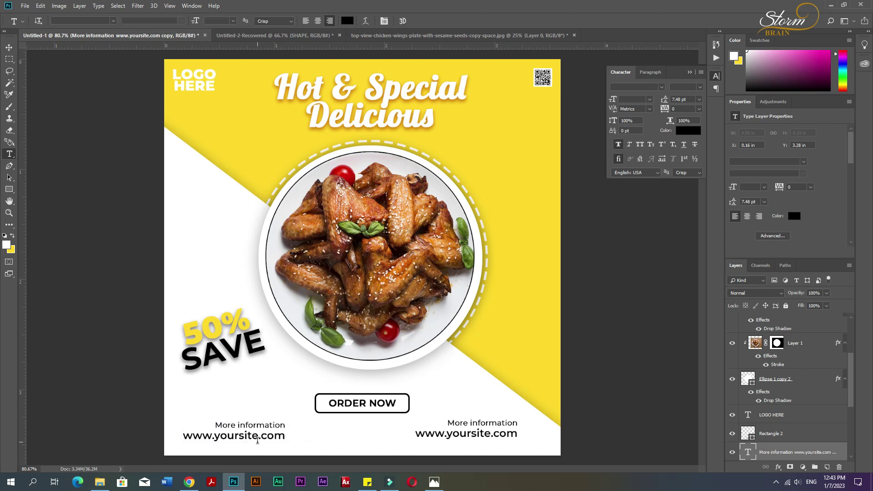
pyautogui.click(306, 21)
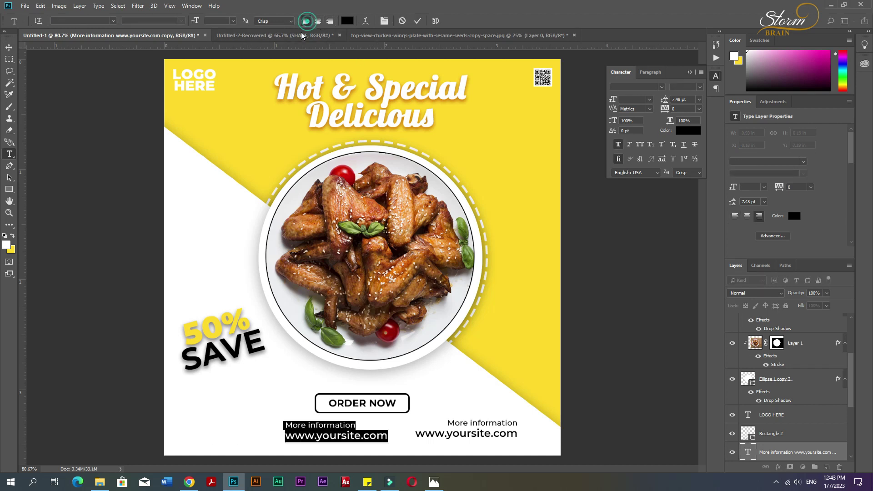
pyautogui.tripleClick(275, 427)
pyautogui.click(277, 428)
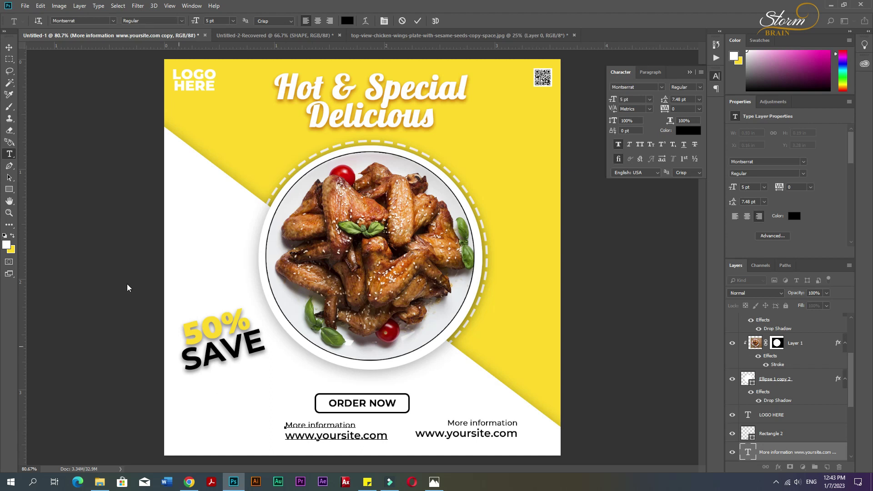
pyautogui.click(9, 48)
pyautogui.moveTo(307, 439); pyautogui.dragTo(215, 436)
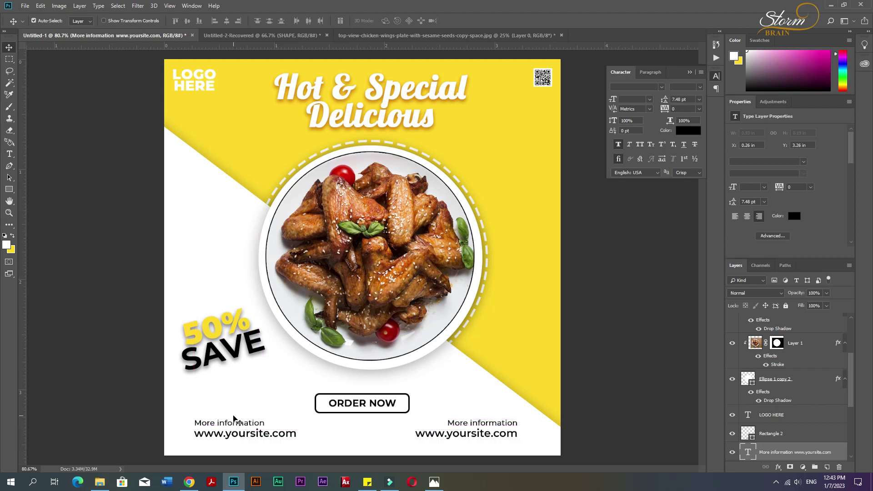
# Step: Replace the web address in the lower-left contact text with a phone number
pyautogui.press('t')
pyautogui.tripleClick(227, 434)
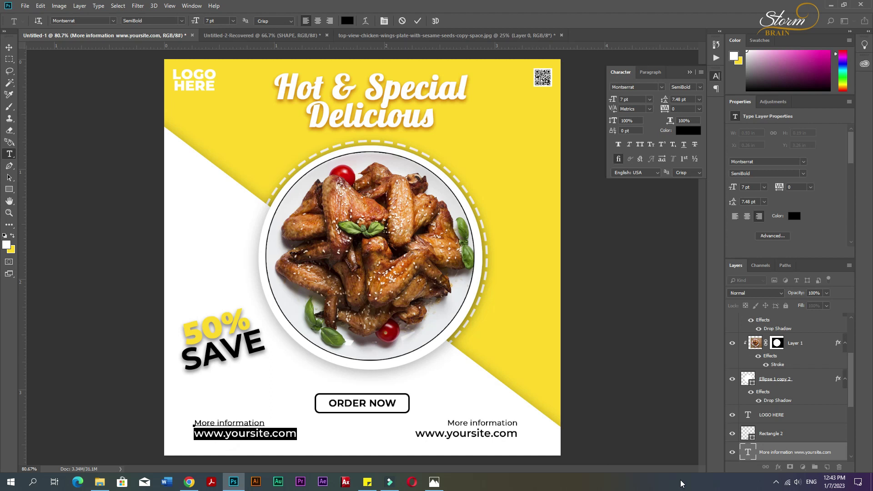
pyautogui.write('+00')
pyautogui.press('Home')
pyautogui.write('123 456')
pyautogui.press('Home')
pyautogui.write('789')
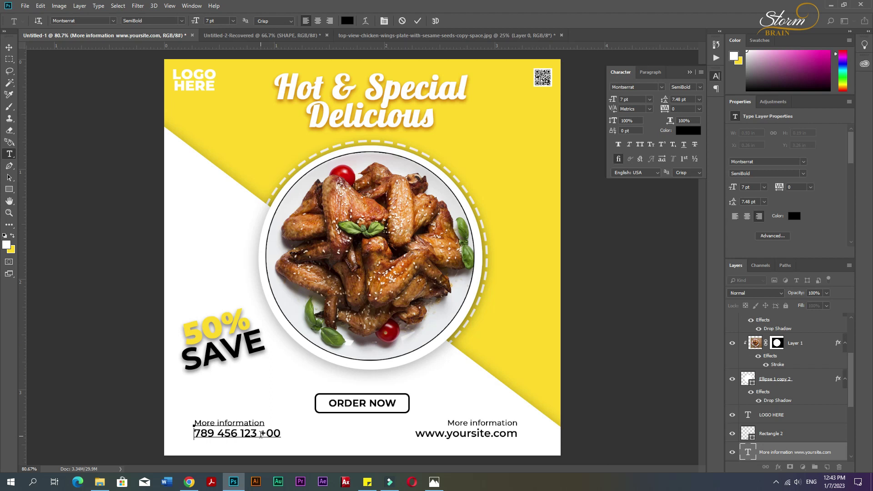
pyautogui.moveTo(260, 434); pyautogui.dragTo(296, 434)
pyautogui.press('BackSpace')
pyautogui.press('BackSpace')
pyautogui.press('BackSpace')
pyautogui.press('BackSpace')
pyautogui.press('ctrl')
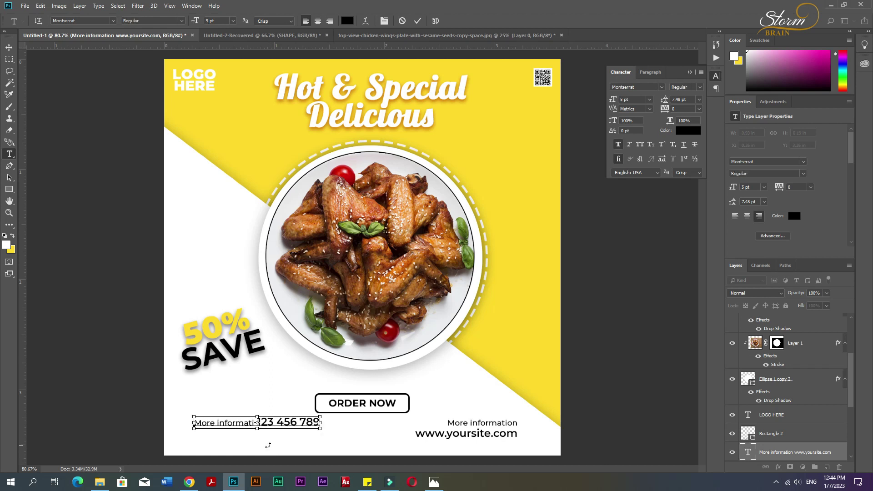
pyautogui.hotkey('ctrl', 'z')
# Step: Re-enter the phone number line with its country prefix in front and shift the text about 0.037 in to the right
pyautogui.moveTo(194, 434); pyautogui.dragTo(276, 434)
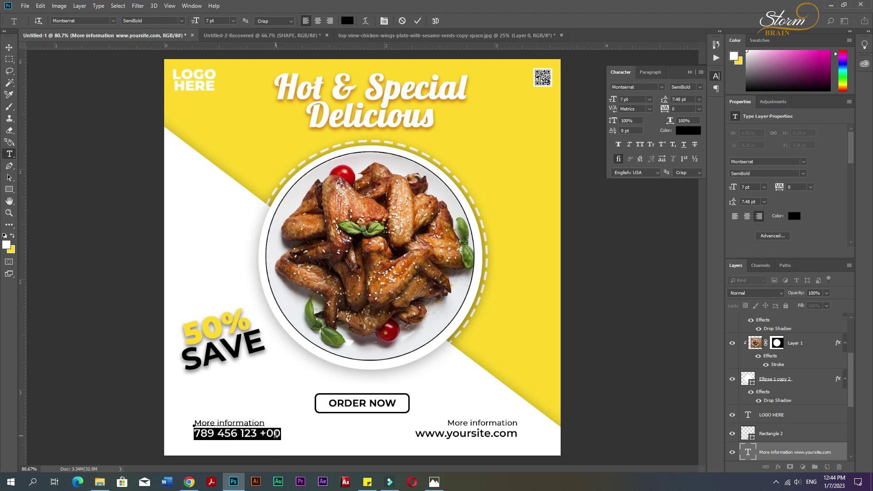
pyautogui.write('123')
pyautogui.press('Home')
pyautogui.write('456 789 ')
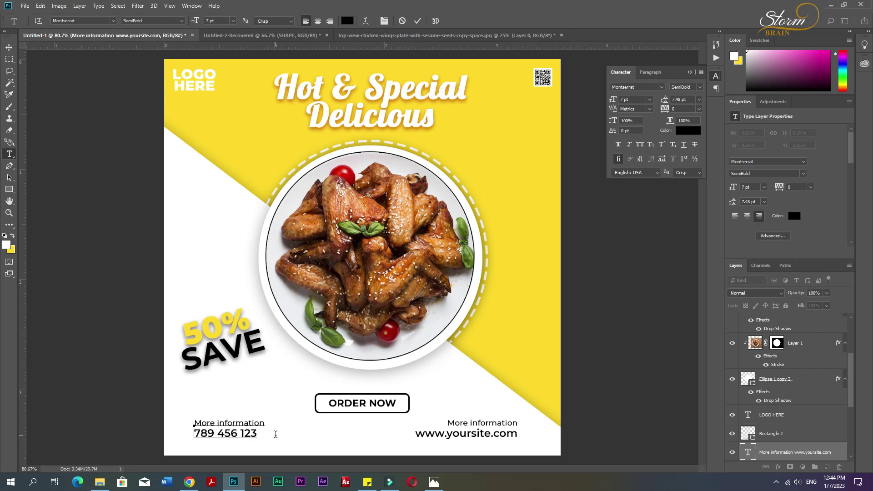
pyautogui.write(' +00')
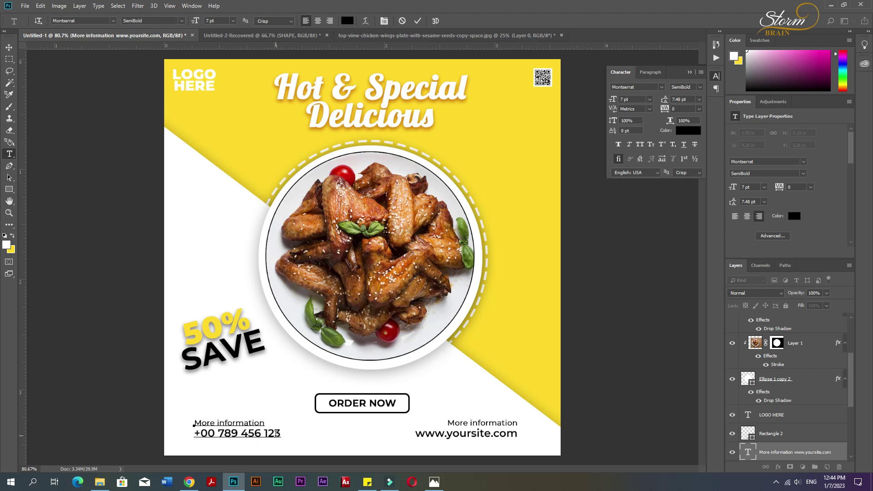
pyautogui.click(8, 47)
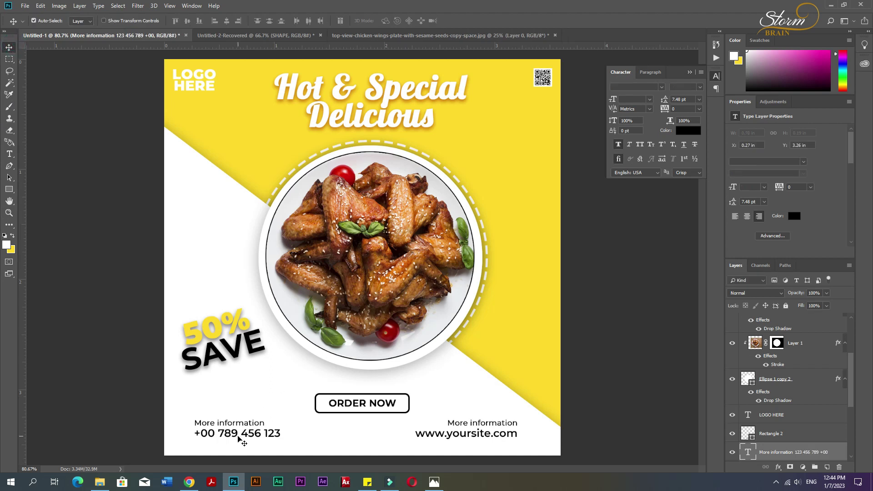
pyautogui.moveTo(228, 432); pyautogui.dragTo(233, 434)
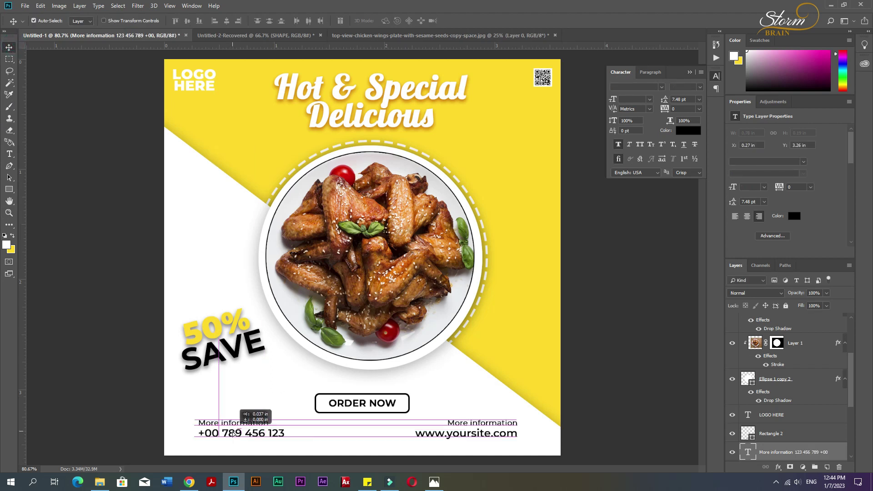
pyautogui.click(305, 432)
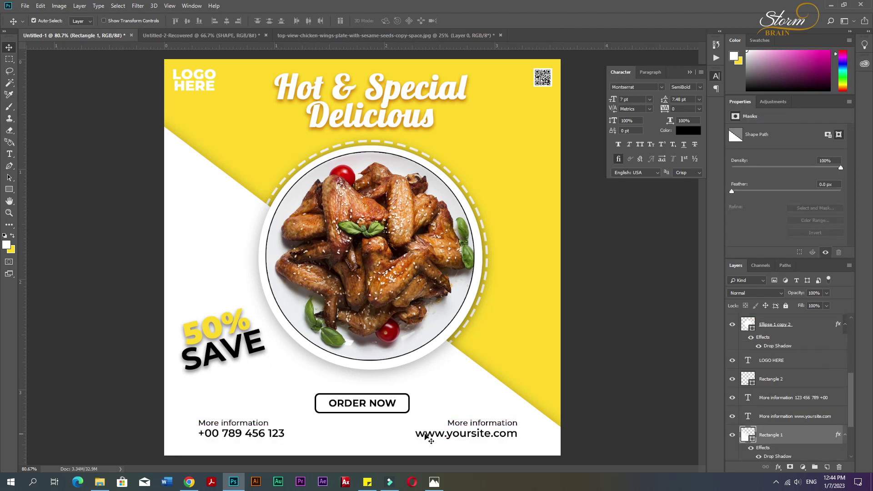
# Step: Select the web address and phone contact texts together and level them with each other
pyautogui.click(436, 433)
pyautogui.click(478, 401)
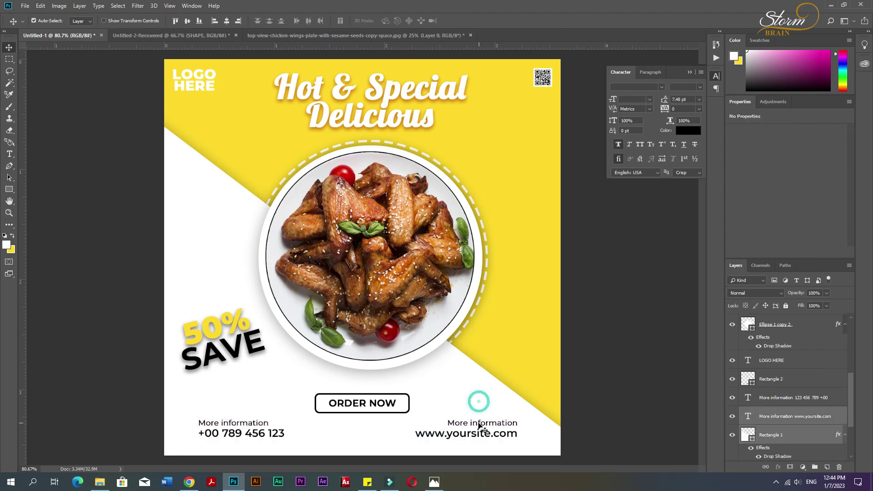
pyautogui.click(460, 433)
pyautogui.keyDown('shift'); pyautogui.click(246, 435); pyautogui.keyUp('shift')
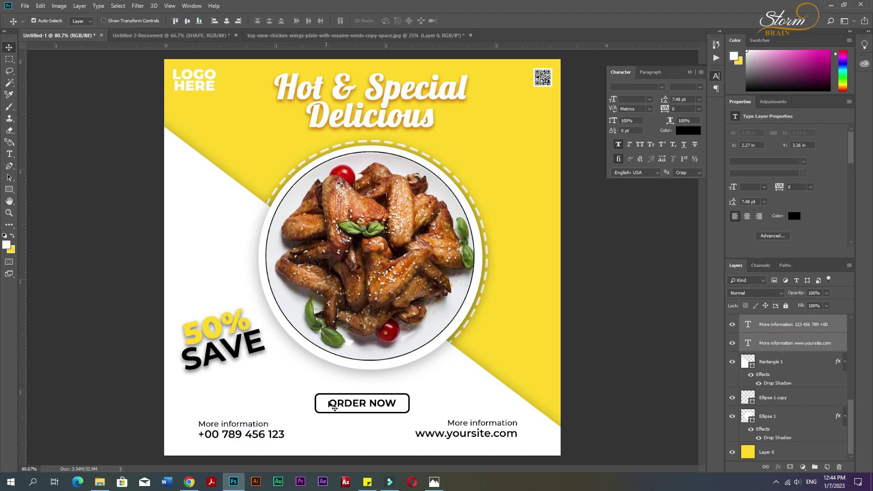
pyautogui.click(331, 404)
# Step: Copy the chat icon and the globe icon from the Untitled-2-Recovered document into the post
pyautogui.click(252, 38)
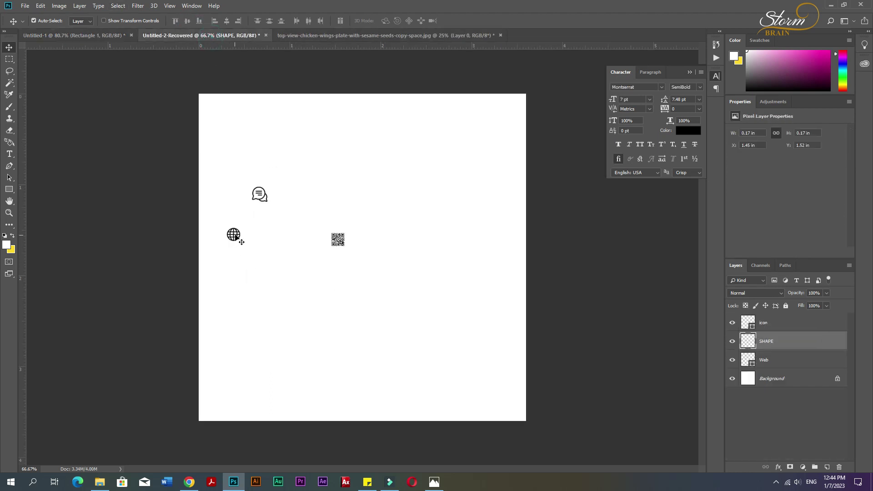
pyautogui.click(238, 226)
pyautogui.click(769, 359)
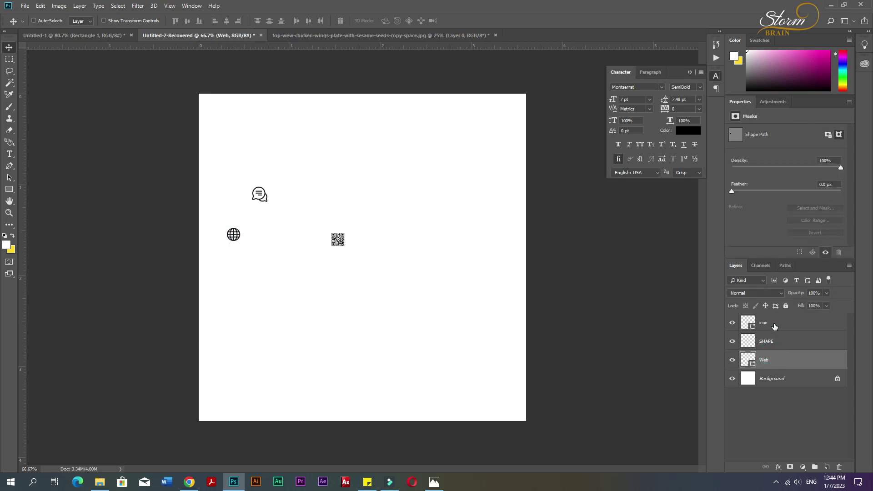
pyautogui.keyDown('ctrl'); pyautogui.click(768, 322); pyautogui.keyUp('ctrl')
pyautogui.moveTo(781, 358); pyautogui.dragTo(657, 448)
# Step: Place the globe icon directly to the right of the web address contact text
pyautogui.hotkey('ctrl', 't')
pyautogui.press('Return')
pyautogui.scroll(3, 435, 422)
pyautogui.scroll(5, 436, 422)
pyautogui.keyDown('ctrl'); pyautogui.click(543, 389); pyautogui.keyUp('ctrl')
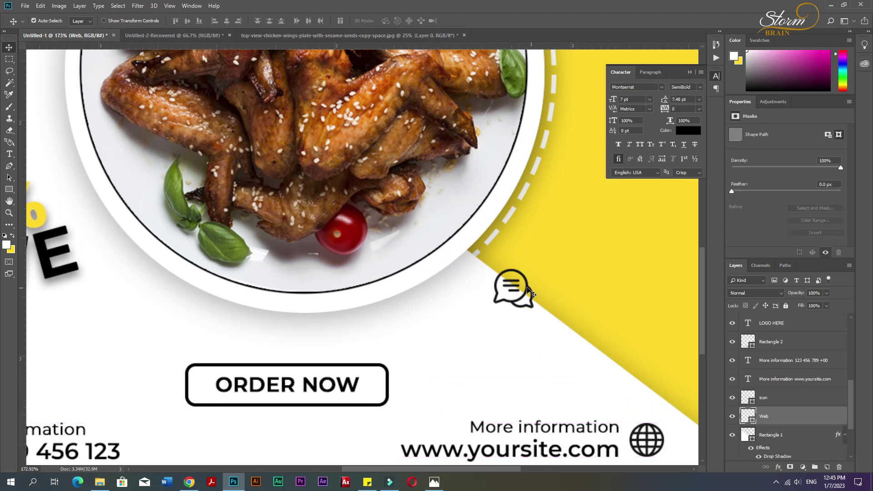
# Step: Move the chat bubble icon to the lower-left corner of the post, directly left of the phone contact text
pyautogui.moveTo(518, 294); pyautogui.dragTo(7, 427)
pyautogui.moveTo(520, 271); pyautogui.dragTo(168, 429)
pyautogui.scroll(-3, 168, 429)
pyautogui.scroll(3, 56, 431)
pyautogui.scroll(-2, 99, 430)
pyautogui.moveTo(374, 469); pyautogui.dragTo(324, 468)
pyautogui.scroll(-1, 415, 426)
pyautogui.moveTo(402, 411); pyautogui.dragTo(197, 405)
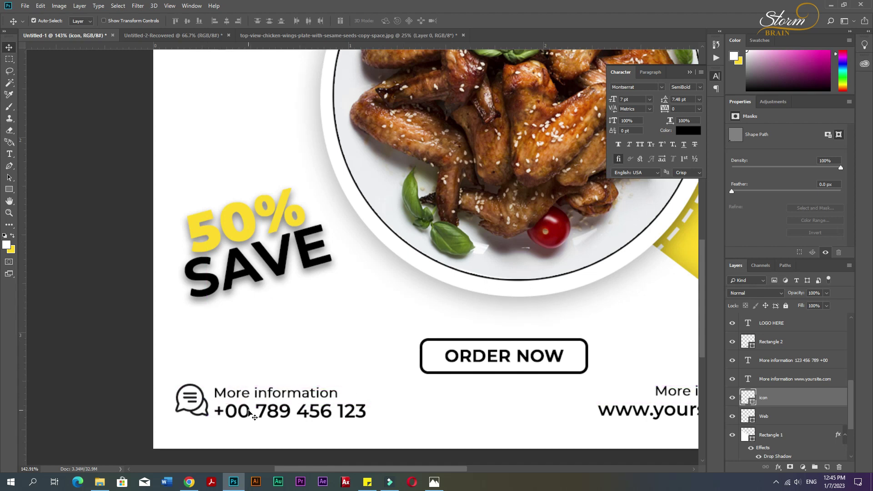
# Step: Align both contact texts and both icons by their vertical centers
pyautogui.keyDown('shift'); pyautogui.click(249, 412); pyautogui.keyUp('shift')
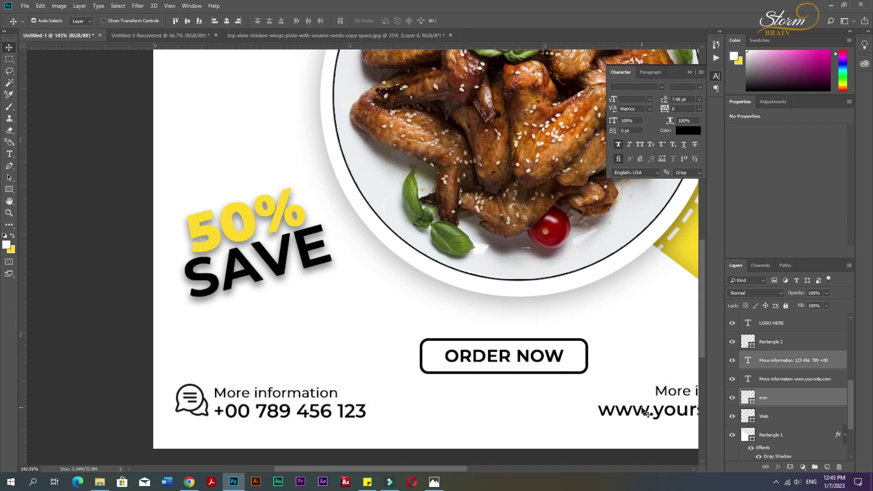
pyautogui.keyDown('shift'); pyautogui.click(646, 411); pyautogui.keyUp('shift')
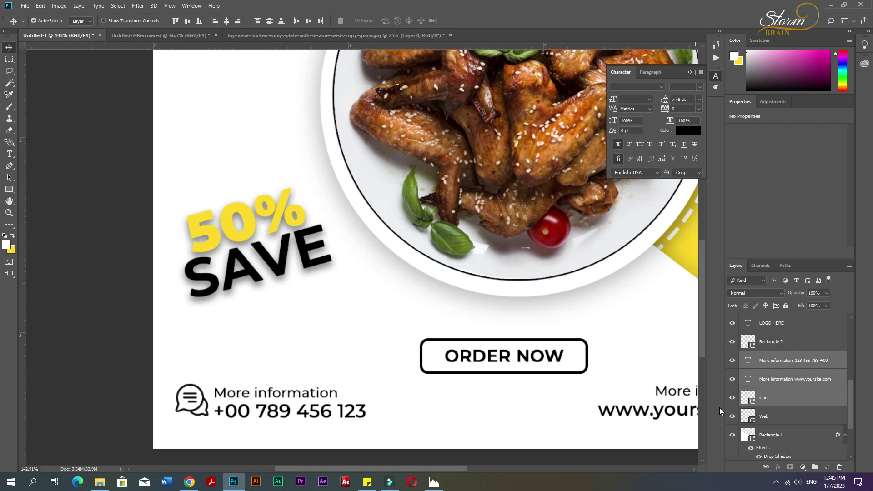
pyautogui.keyDown('shift'); pyautogui.click(779, 416); pyautogui.keyUp('shift')
pyautogui.hotkey('ctrl', '0')
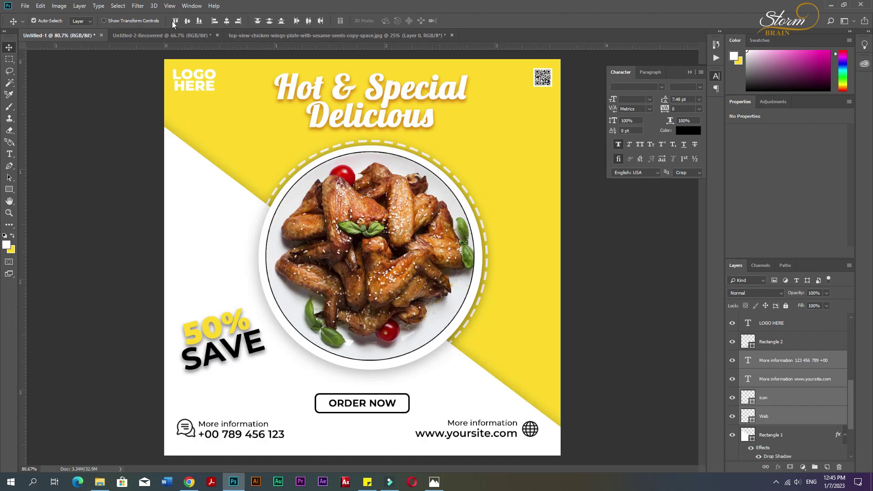
pyautogui.click(187, 21)
pyautogui.click(187, 22)
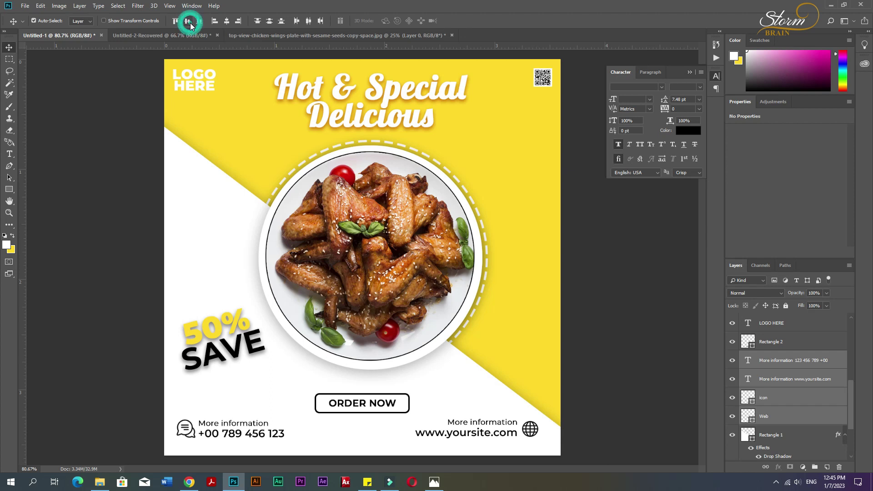
pyautogui.click(627, 325)
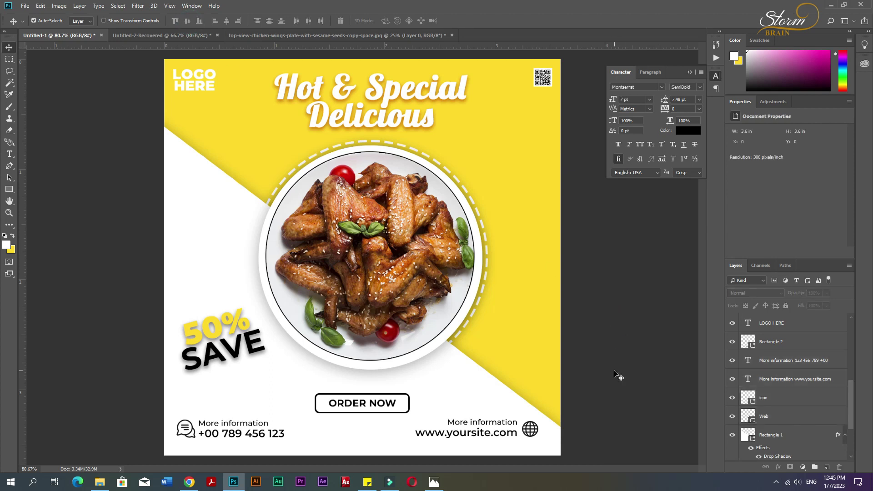
# Step: Set the stroke width of the rounded frame around "ORDER NOW" to 3 px
pyautogui.click(408, 412)
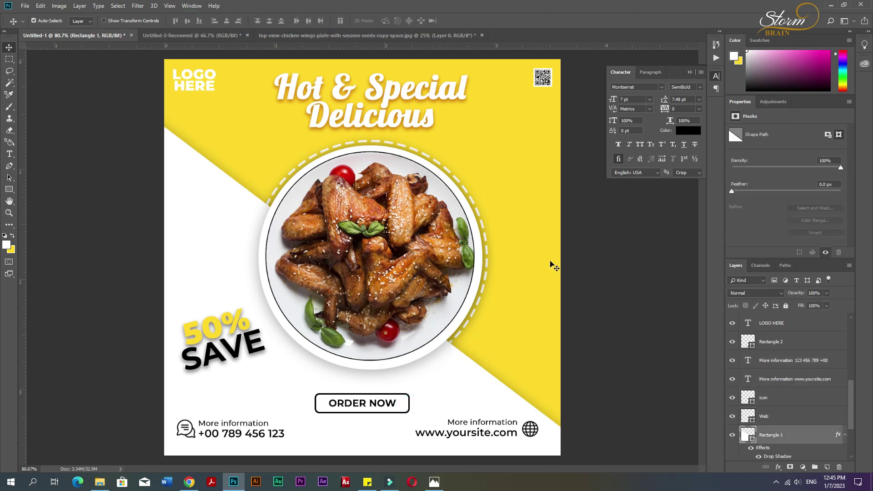
pyautogui.click(409, 398)
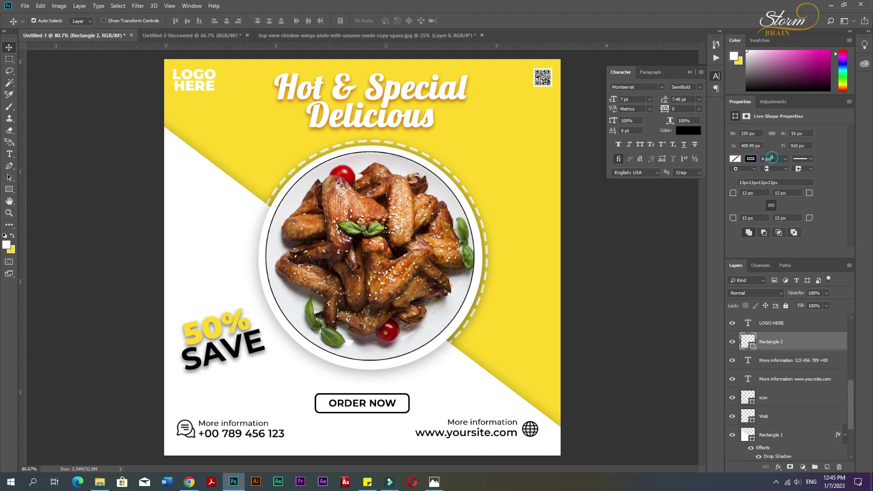
pyautogui.press('Return')
pyautogui.click(659, 347)
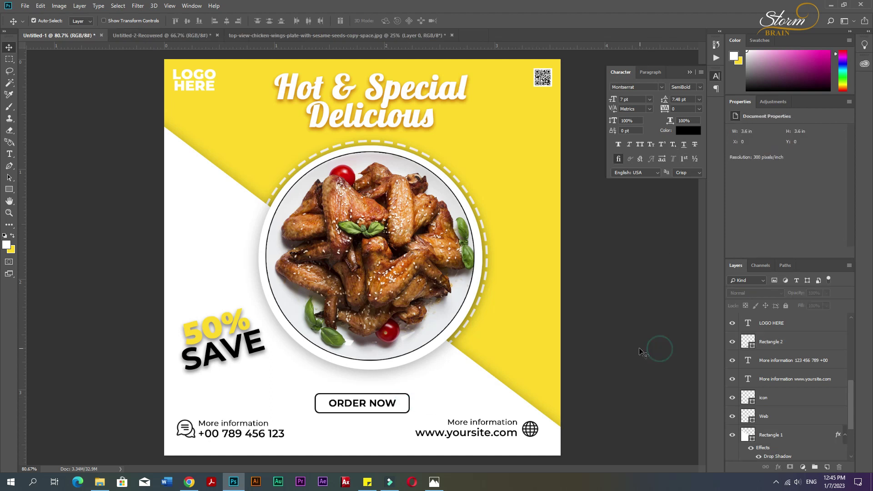
# Step: Add a drop shadow with 60% opacity to the rounded "ORDER NOW" frame
pyautogui.click(408, 406)
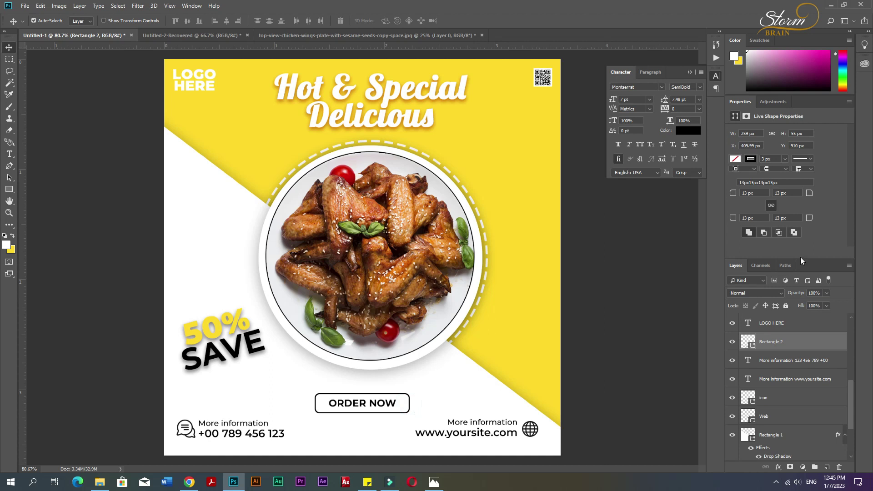
pyautogui.click(790, 470)
pyautogui.click(784, 477)
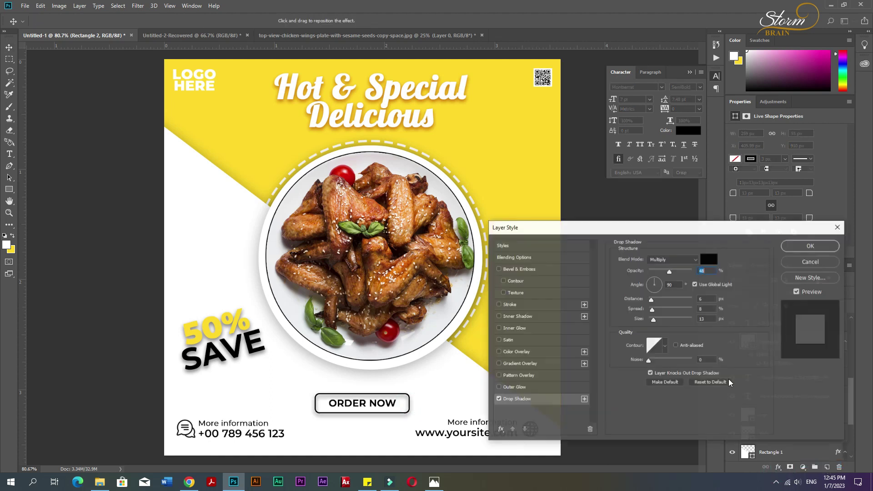
pyautogui.moveTo(669, 274); pyautogui.dragTo(674, 274)
# Step: Try smaller and larger sizes for the "ORDER NOW" frame's drop shadow, ending at 14 px
pyautogui.click(712, 319)
pyautogui.press('Down')
pyautogui.press('Down')
pyautogui.press('Down')
pyautogui.press('Down')
pyautogui.press('Down')
pyautogui.press('Down')
pyautogui.press('Down')
pyautogui.press('Down')
pyautogui.press('Down')
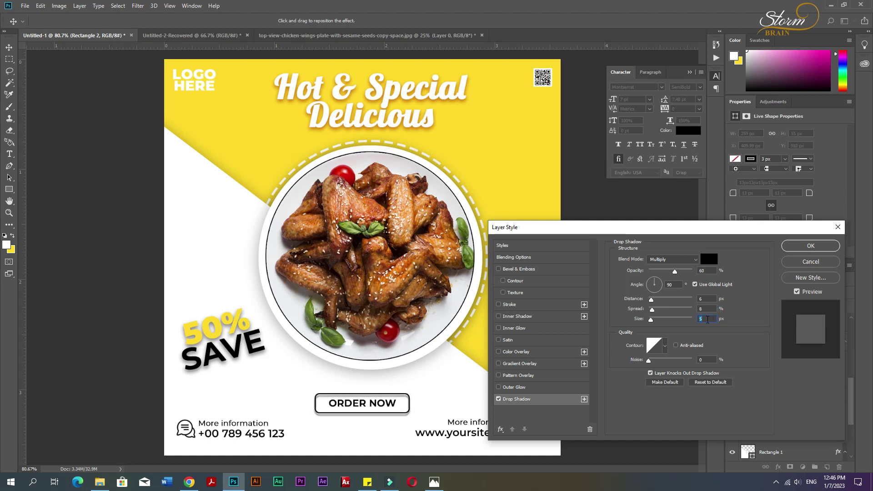
pyautogui.press('Down')
pyautogui.press('Down')
pyautogui.press('Down')
pyautogui.press('Down')
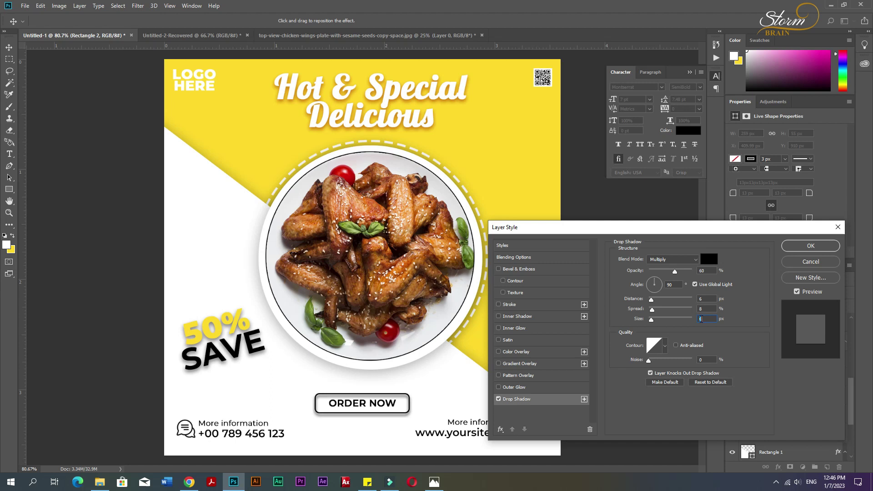
pyautogui.press('Up')
pyautogui.press('Up')
pyautogui.press('Up')
pyautogui.press('Up')
pyautogui.press('Up')
pyautogui.press('Up')
pyautogui.press('Up')
pyautogui.press('Up')
pyautogui.press('Up')
pyautogui.press('Up')
pyautogui.press('Up')
pyautogui.press('Up')
# Step: Set the frame's drop shadow to 10% spread, 3 px distance and 8 px size, and apply the effect
pyautogui.moveTo(653, 312); pyautogui.dragTo(655, 314)
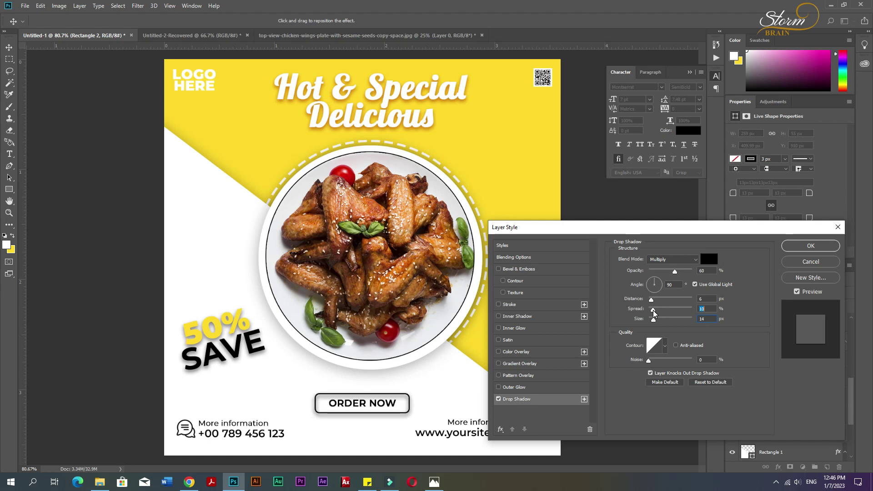
pyautogui.click(710, 318)
pyautogui.click(708, 298)
pyautogui.press('Down')
pyautogui.press('Down')
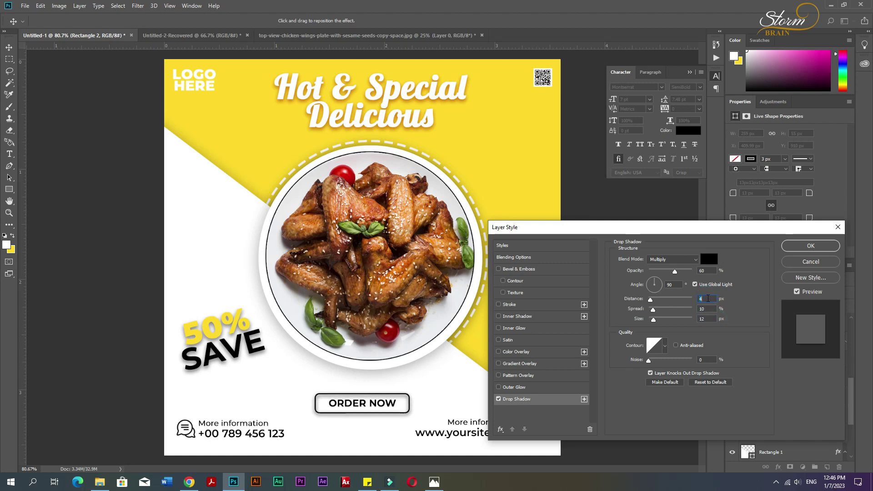
pyautogui.click(708, 319)
pyautogui.press('Down')
pyautogui.press('Down')
pyautogui.press('Down')
pyautogui.press('Down')
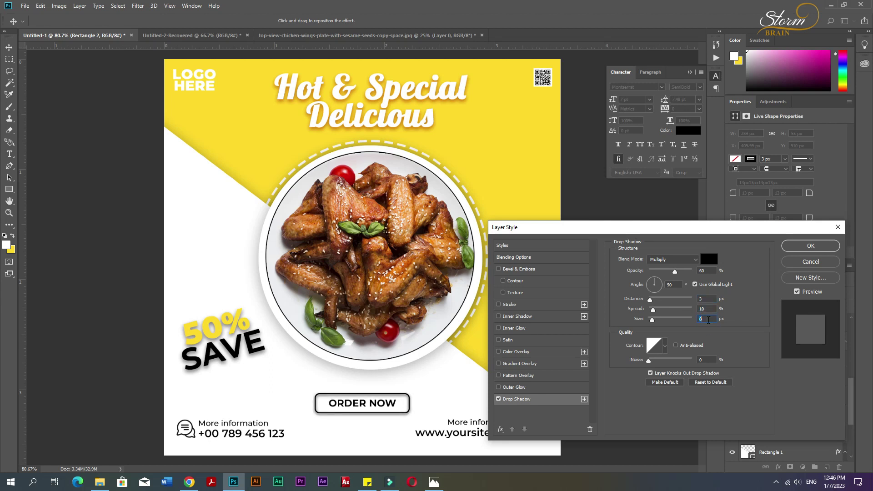
pyautogui.click(810, 246)
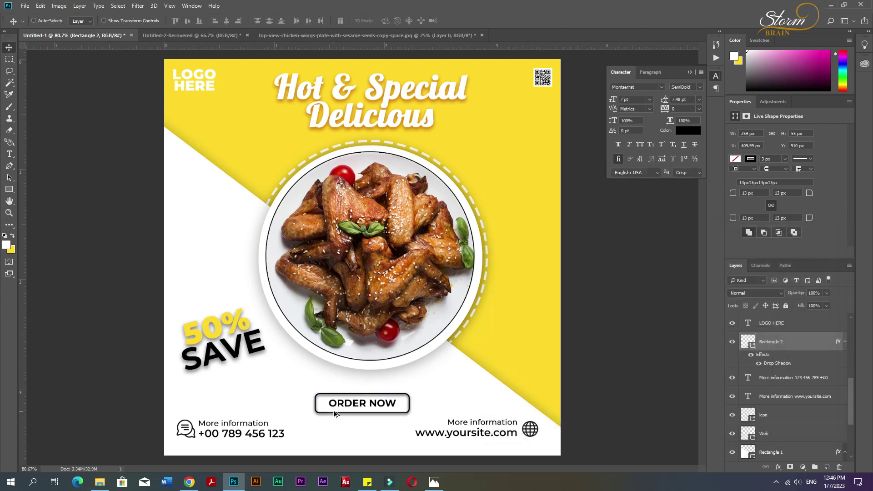
pyautogui.scroll(3, 334, 410)
pyautogui.scroll(-3, 241, 368)
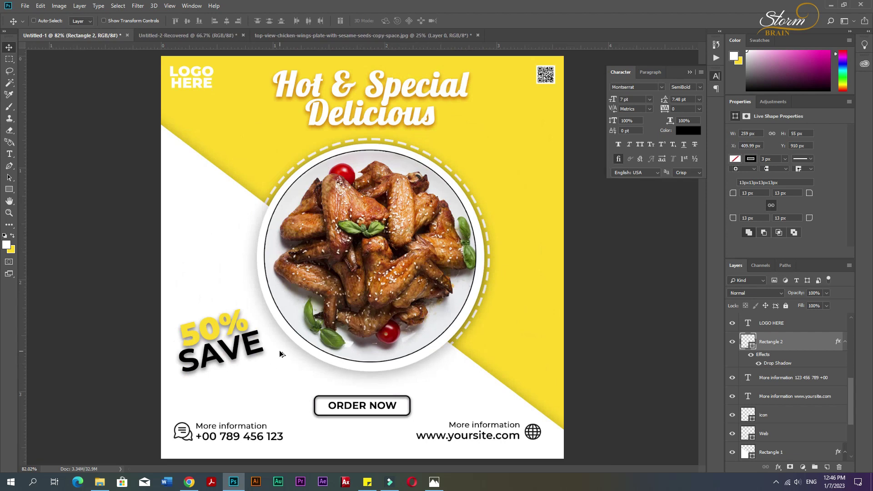
pyautogui.scroll(1, 280, 351)
pyautogui.scroll(3, 307, 360)
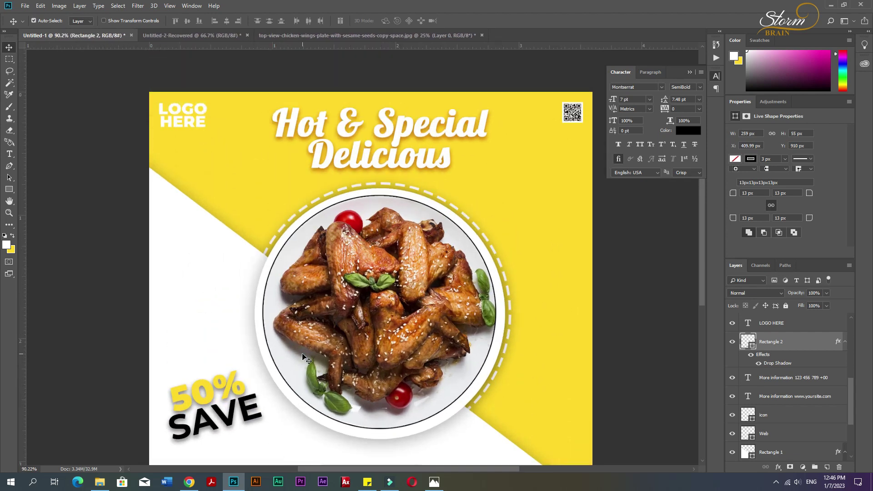
pyautogui.scroll(-2, 318, 352)
pyautogui.scroll(1, 361, 343)
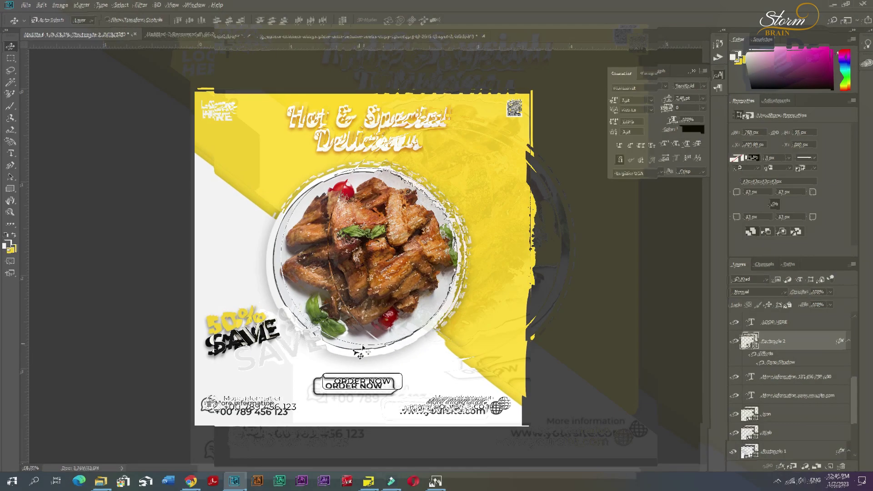